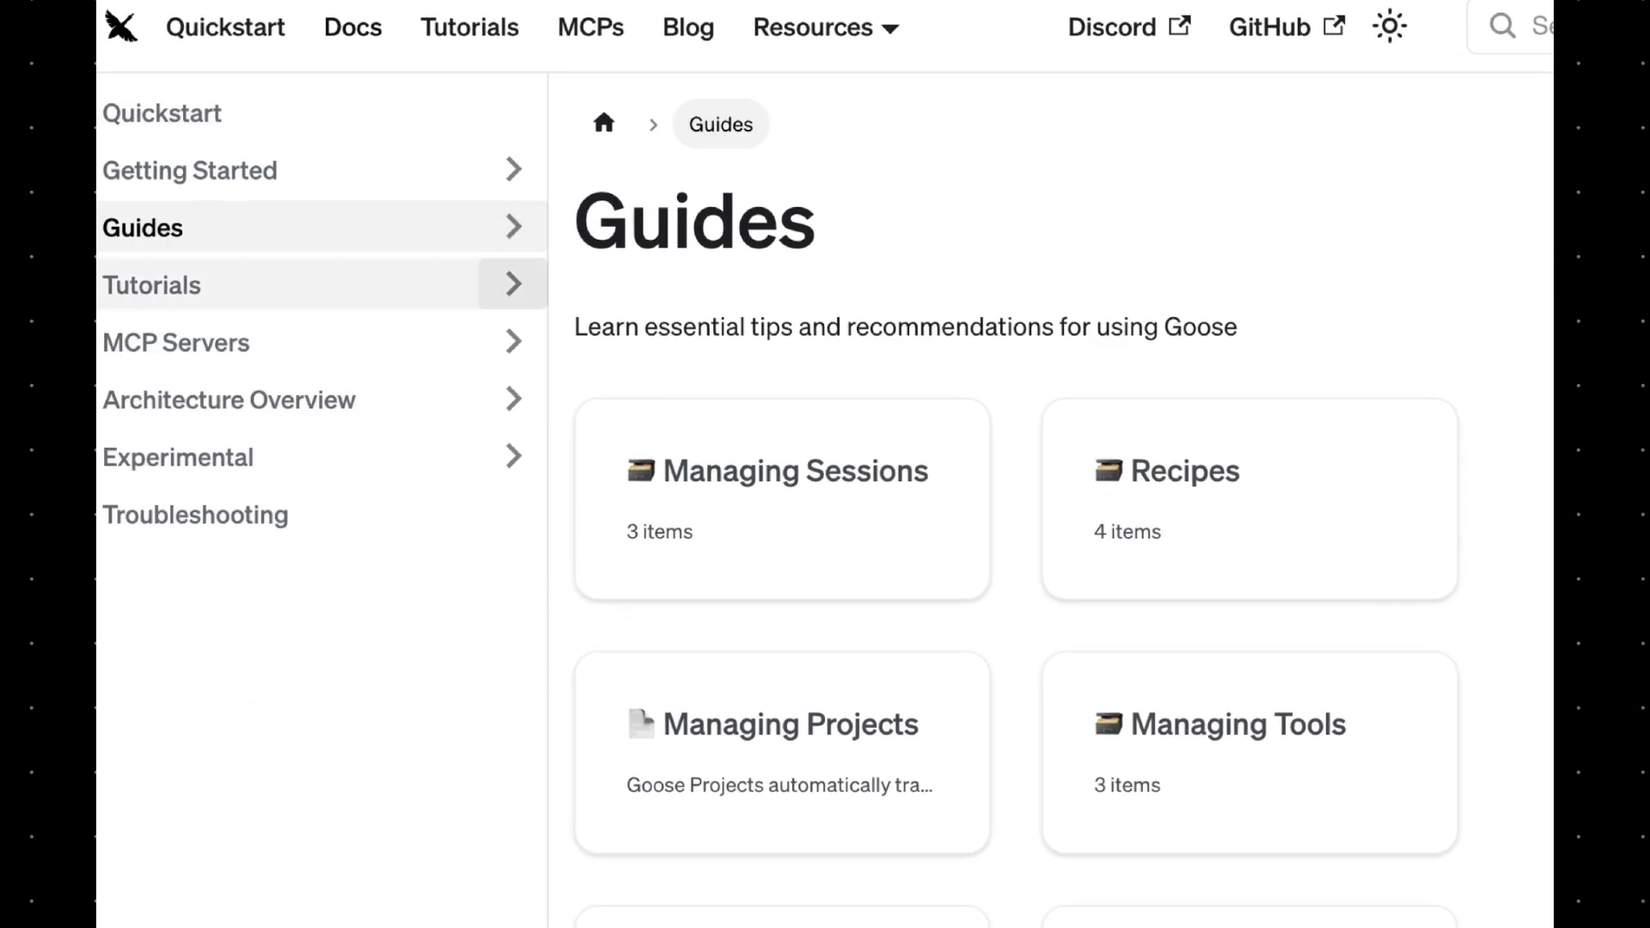
# Open the Lead/Worker Multi-Model Setup page from the Tutorials sidebar and scroll through it
pyautogui.scroll(-3, 318, 515)
pyautogui.click(306, 626)
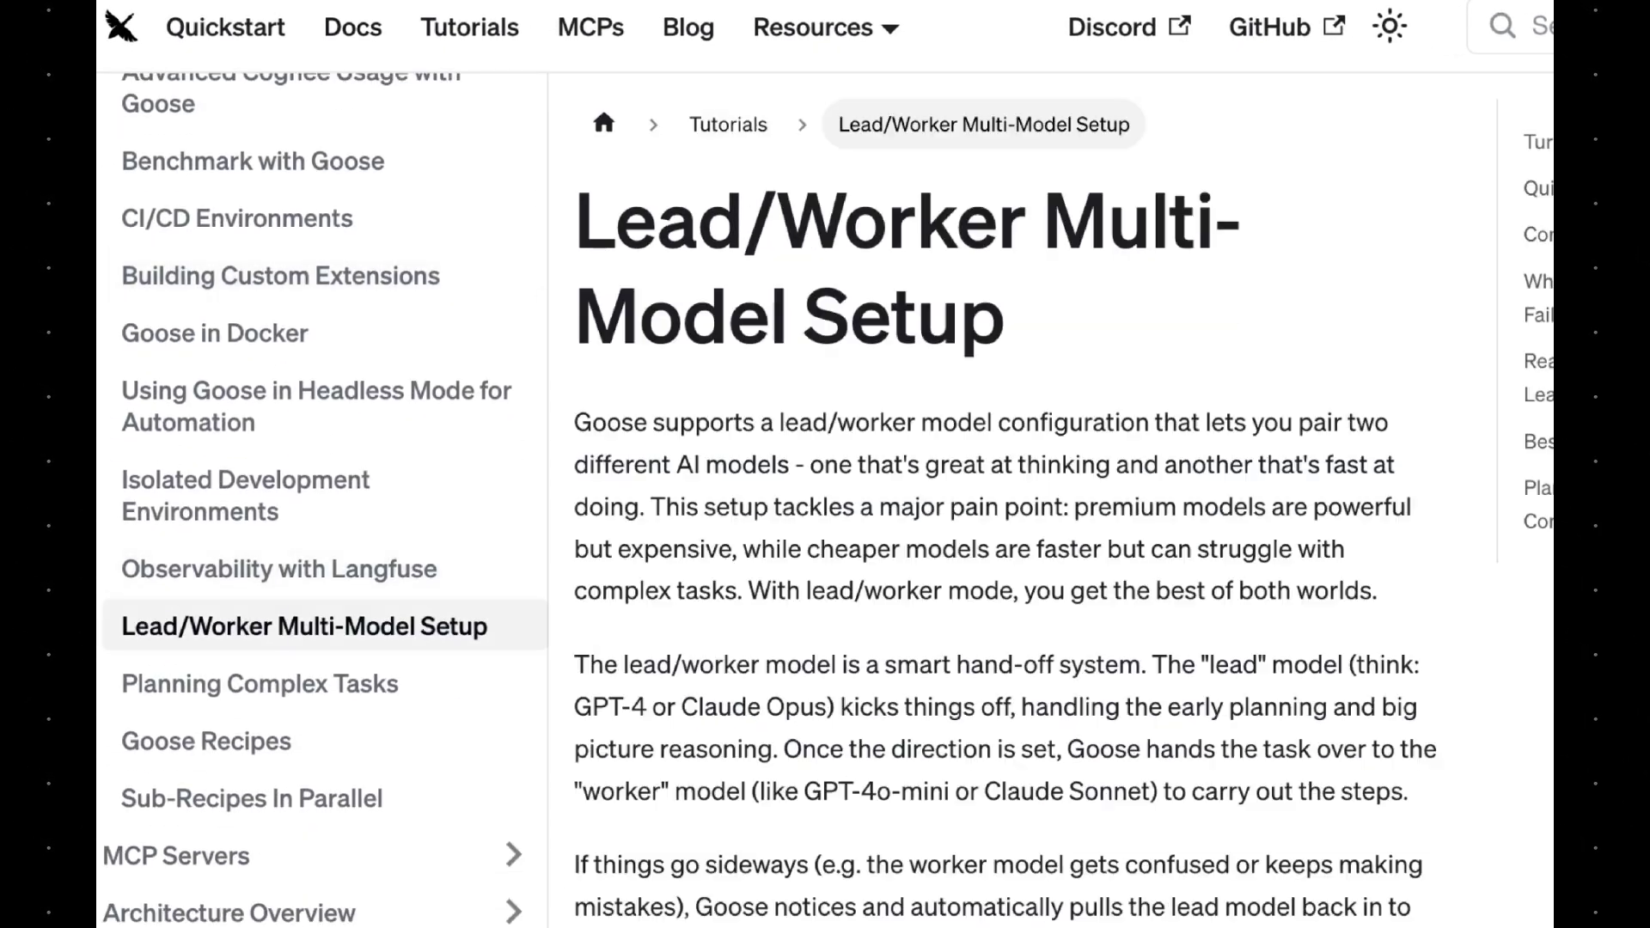
pyautogui.scroll(-3, 860, 515)
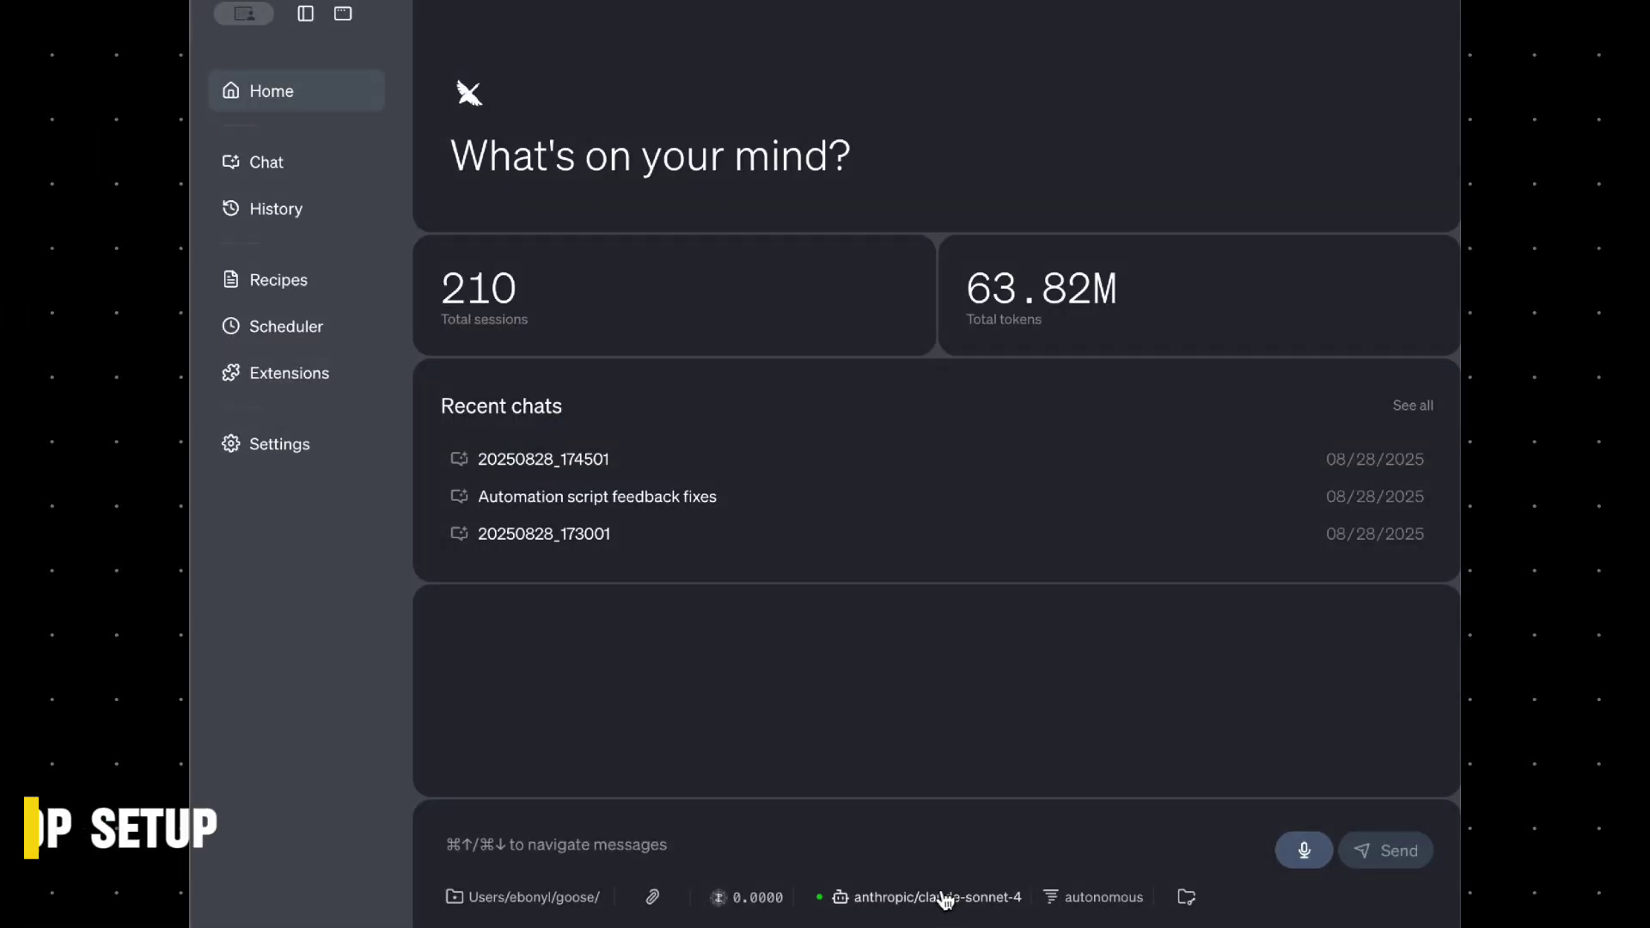
# Enable lead/worker mode in the model settings and select anthropic/claude-3.5-sonnet as lead model
pyautogui.click(937, 897)
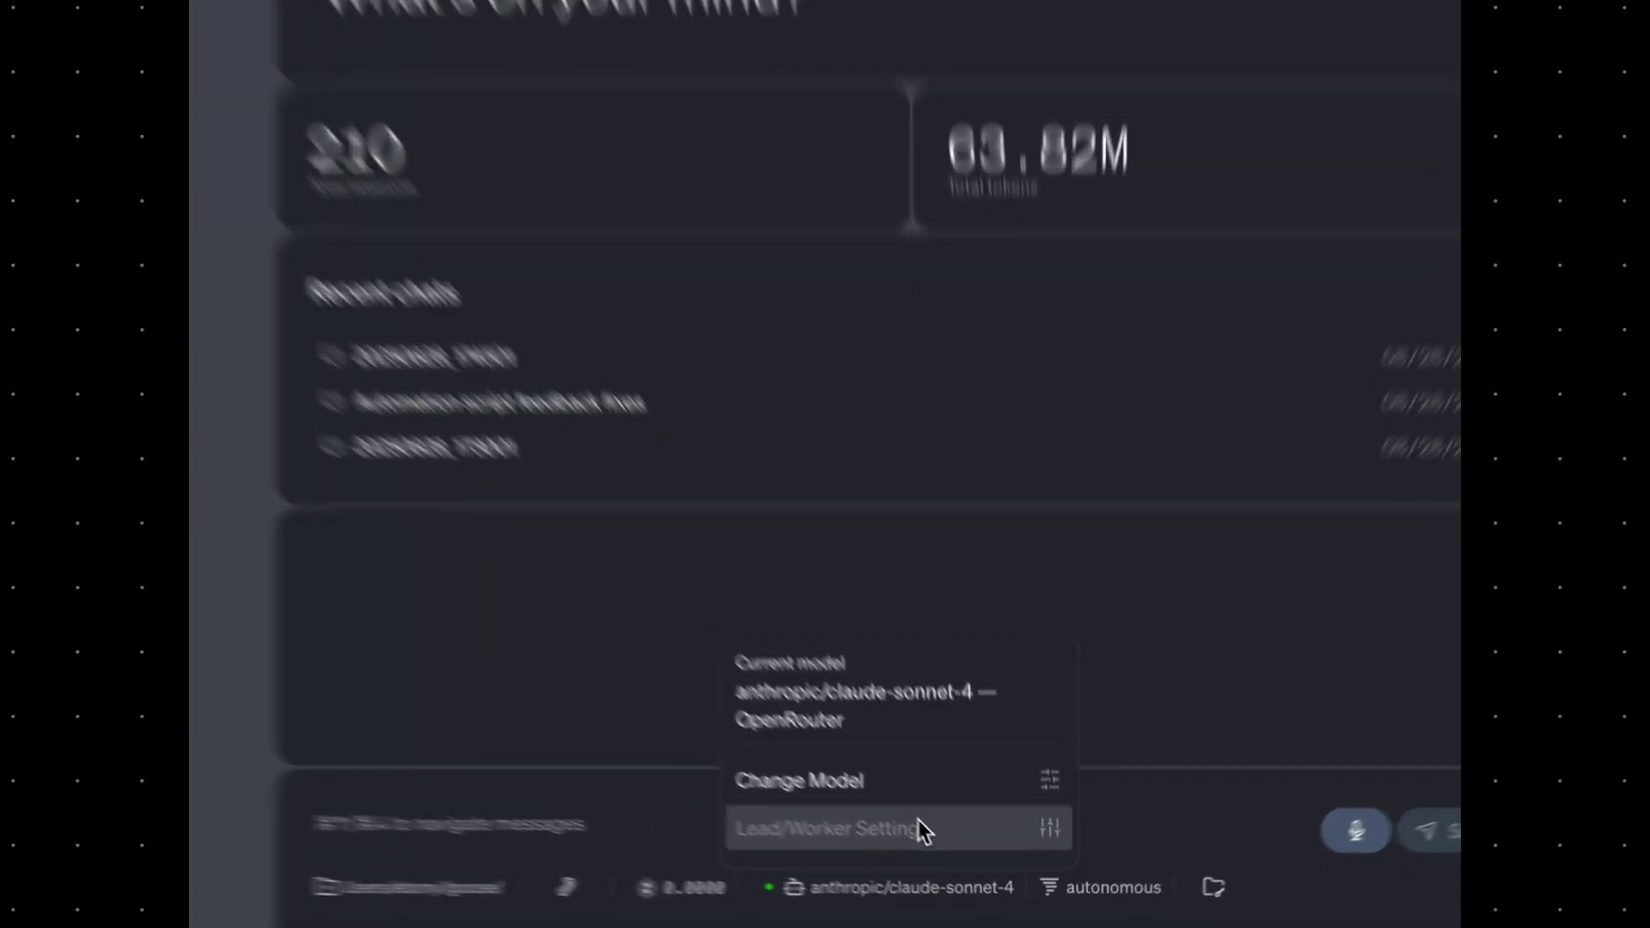
pyautogui.click(921, 829)
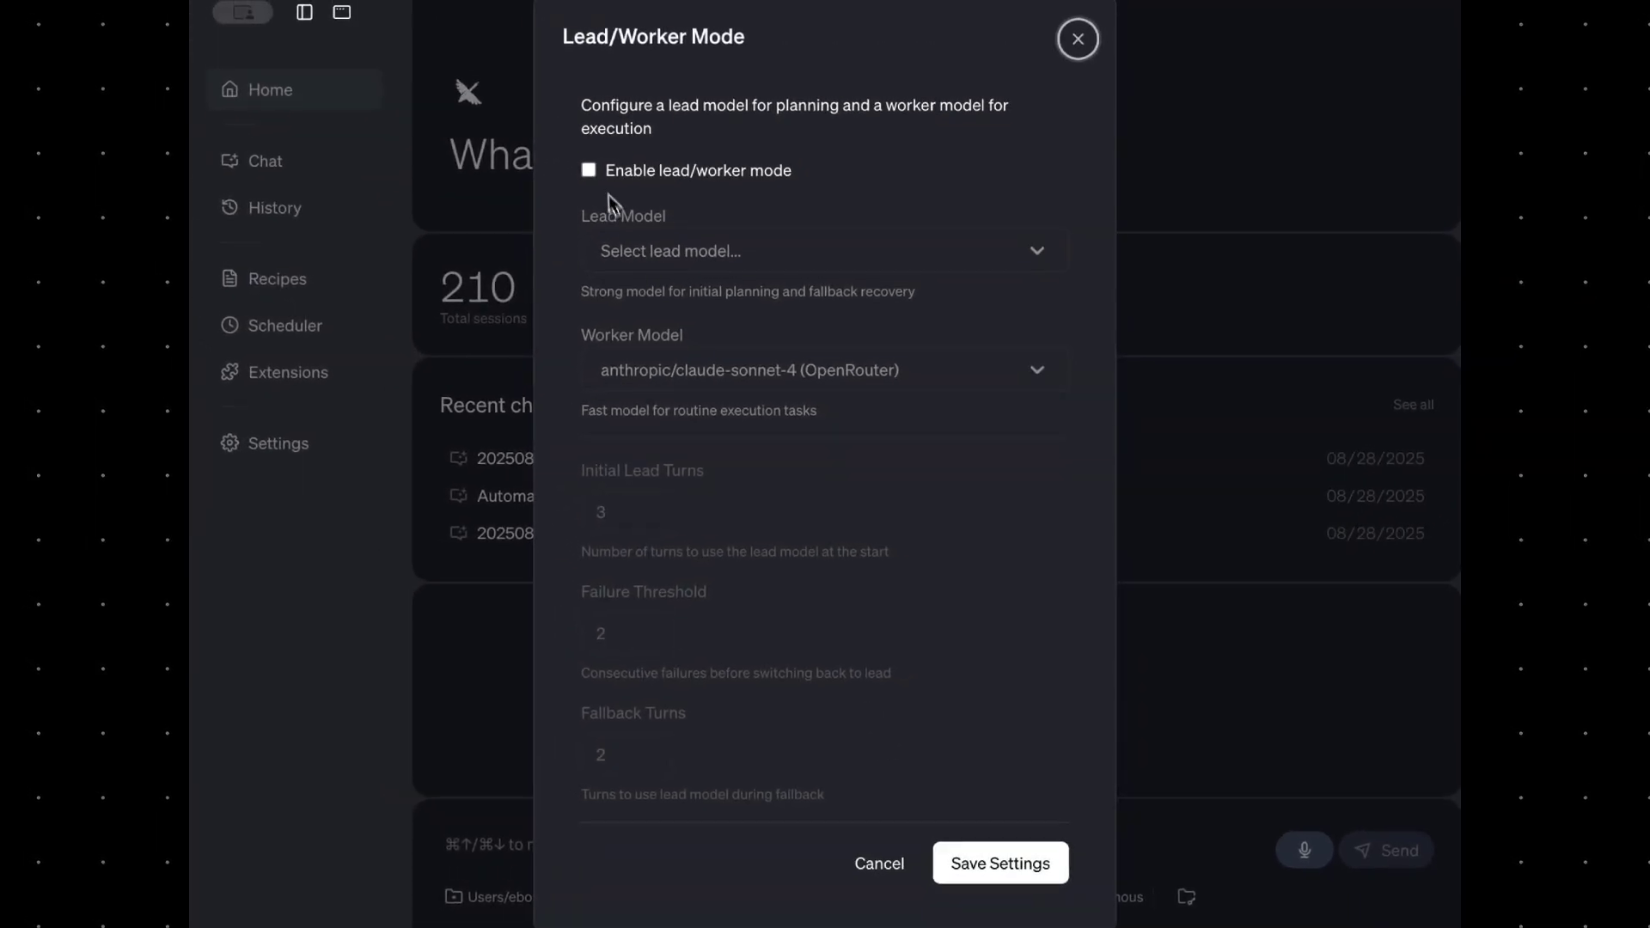
pyautogui.click(590, 171)
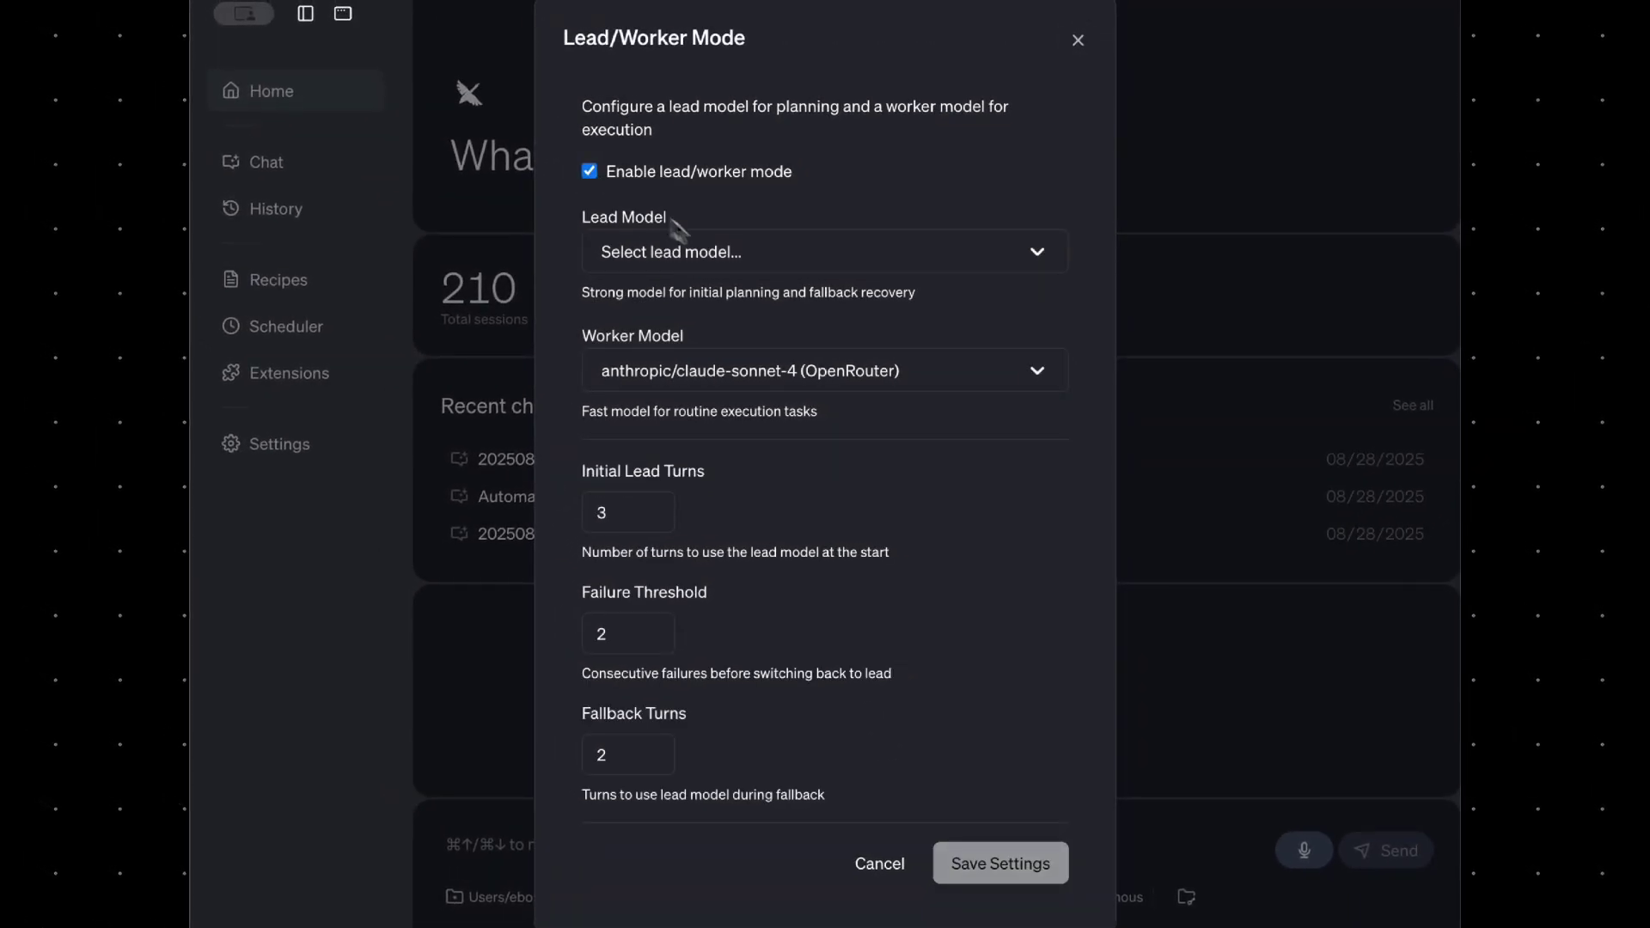
pyautogui.click(733, 259)
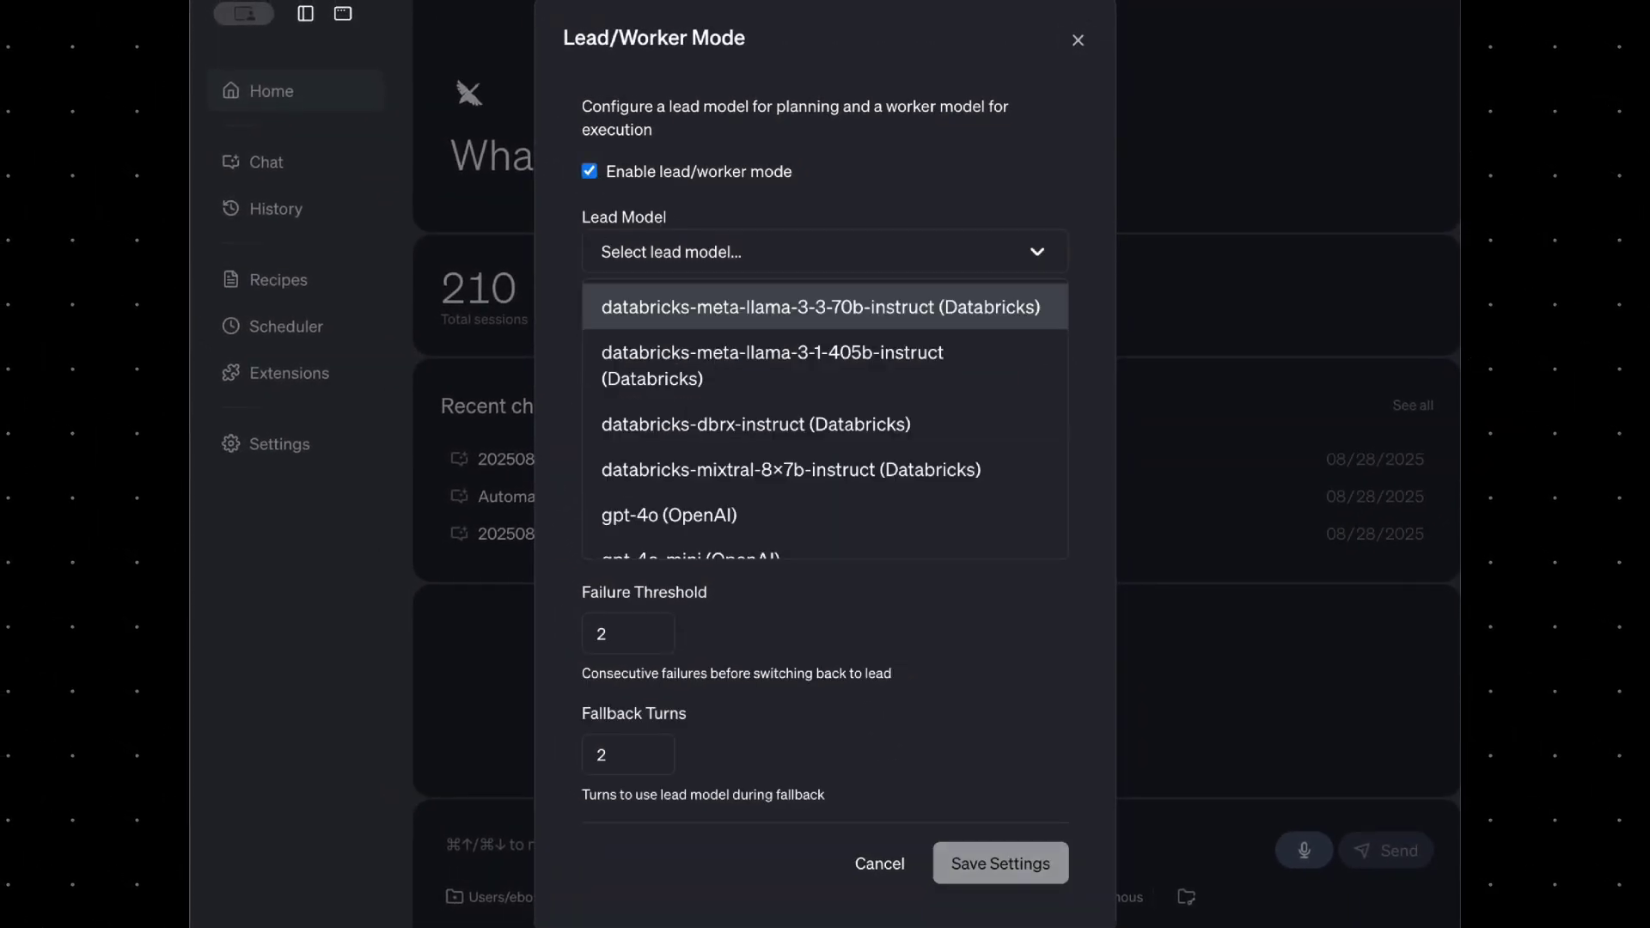
pyautogui.scroll(-5, 715, 372)
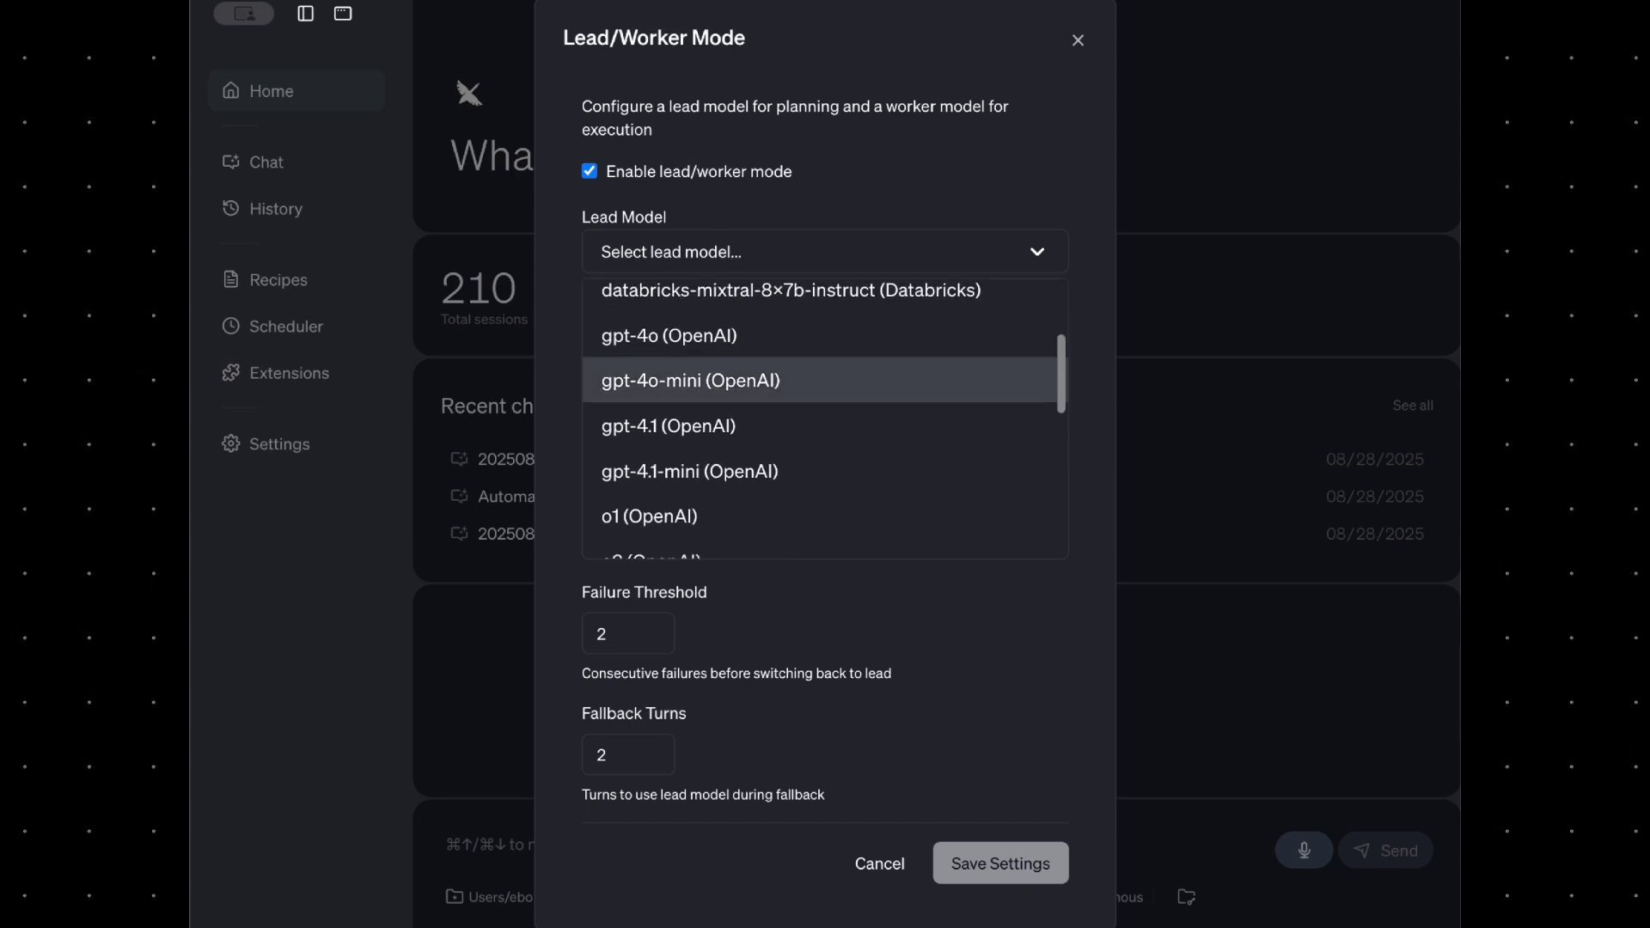
pyautogui.click(662, 394)
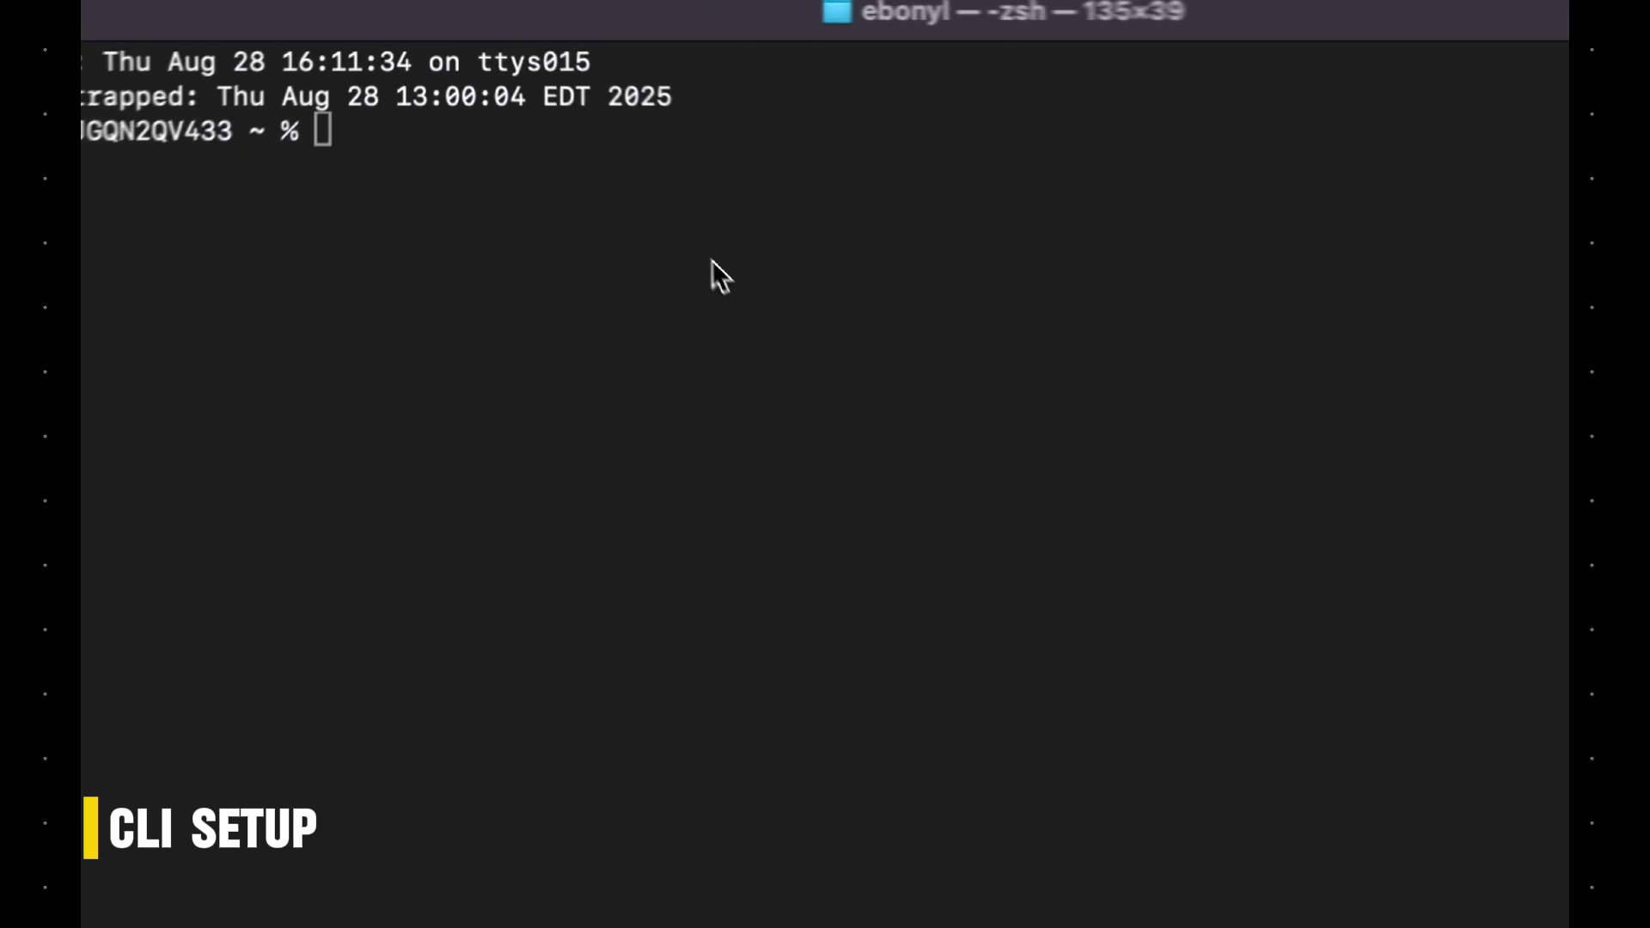
# Start a goose session in the terminal, then exit it
pyautogui.write('goose sessi')
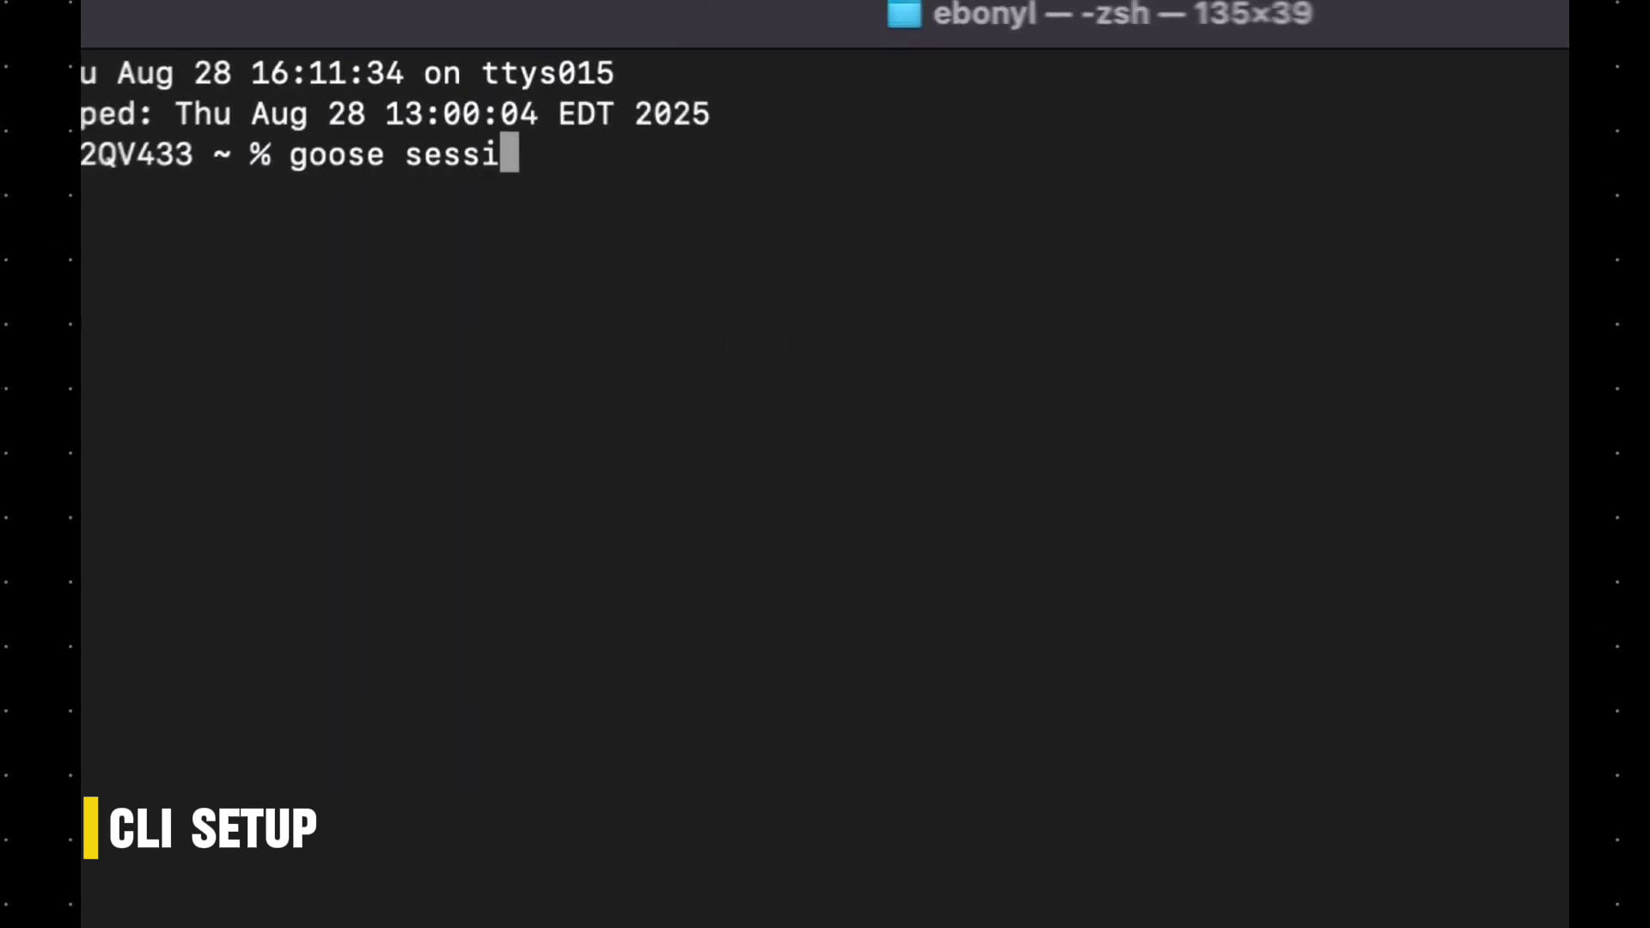
pyautogui.write('on')
pyautogui.press('Return')
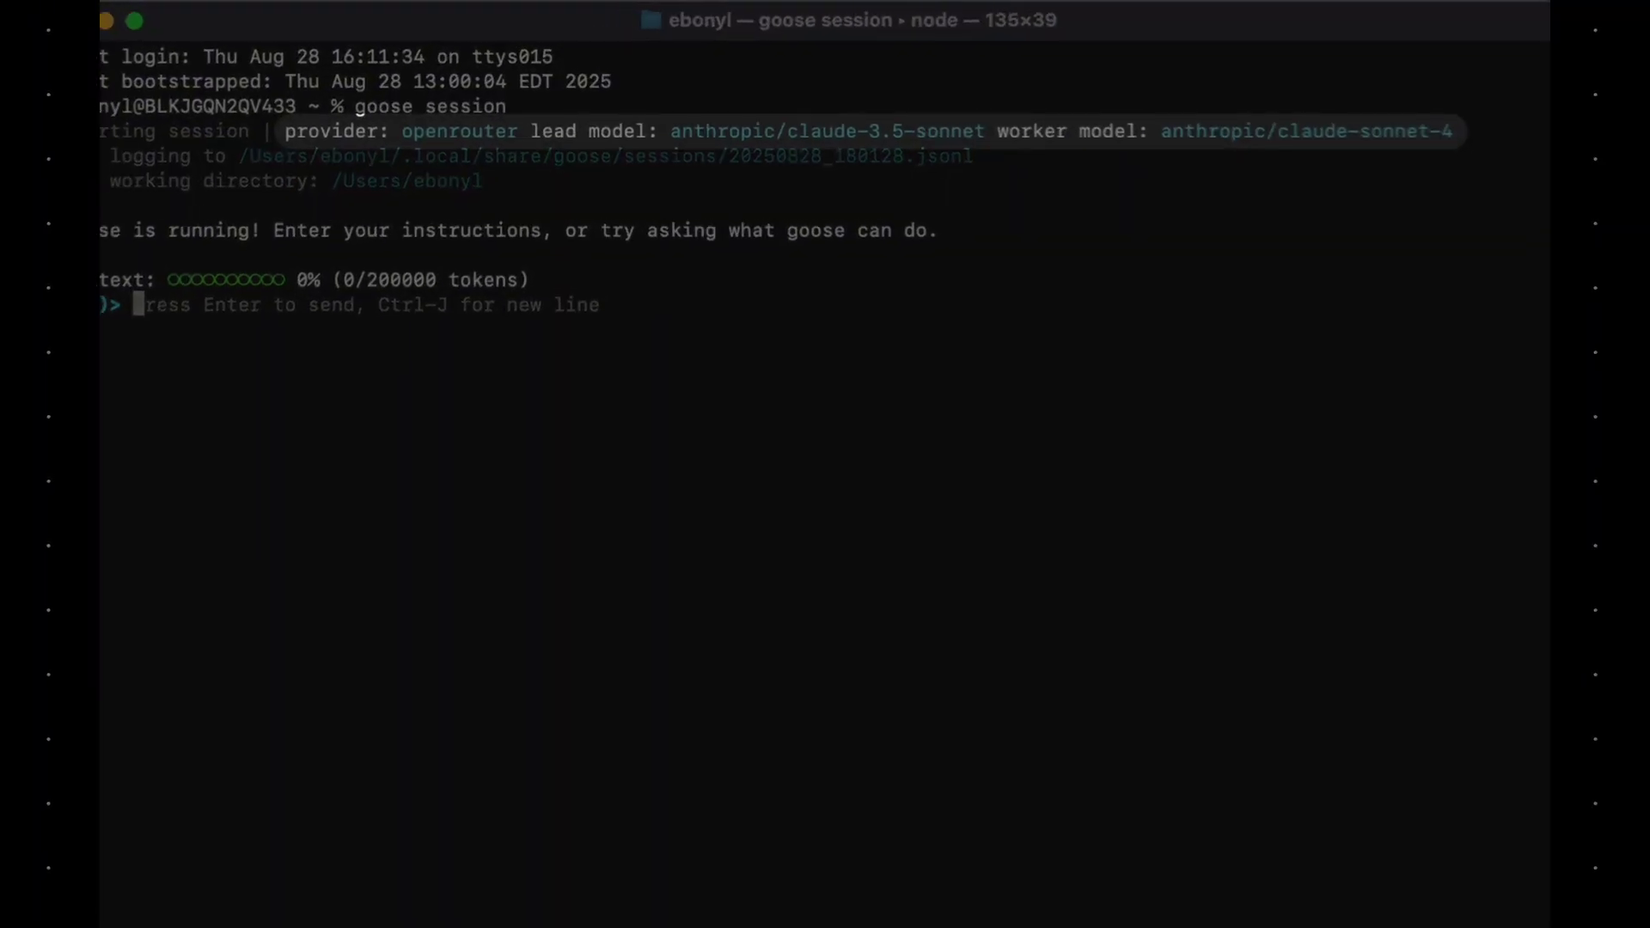
pyautogui.hotkey('ctrl', 'c')
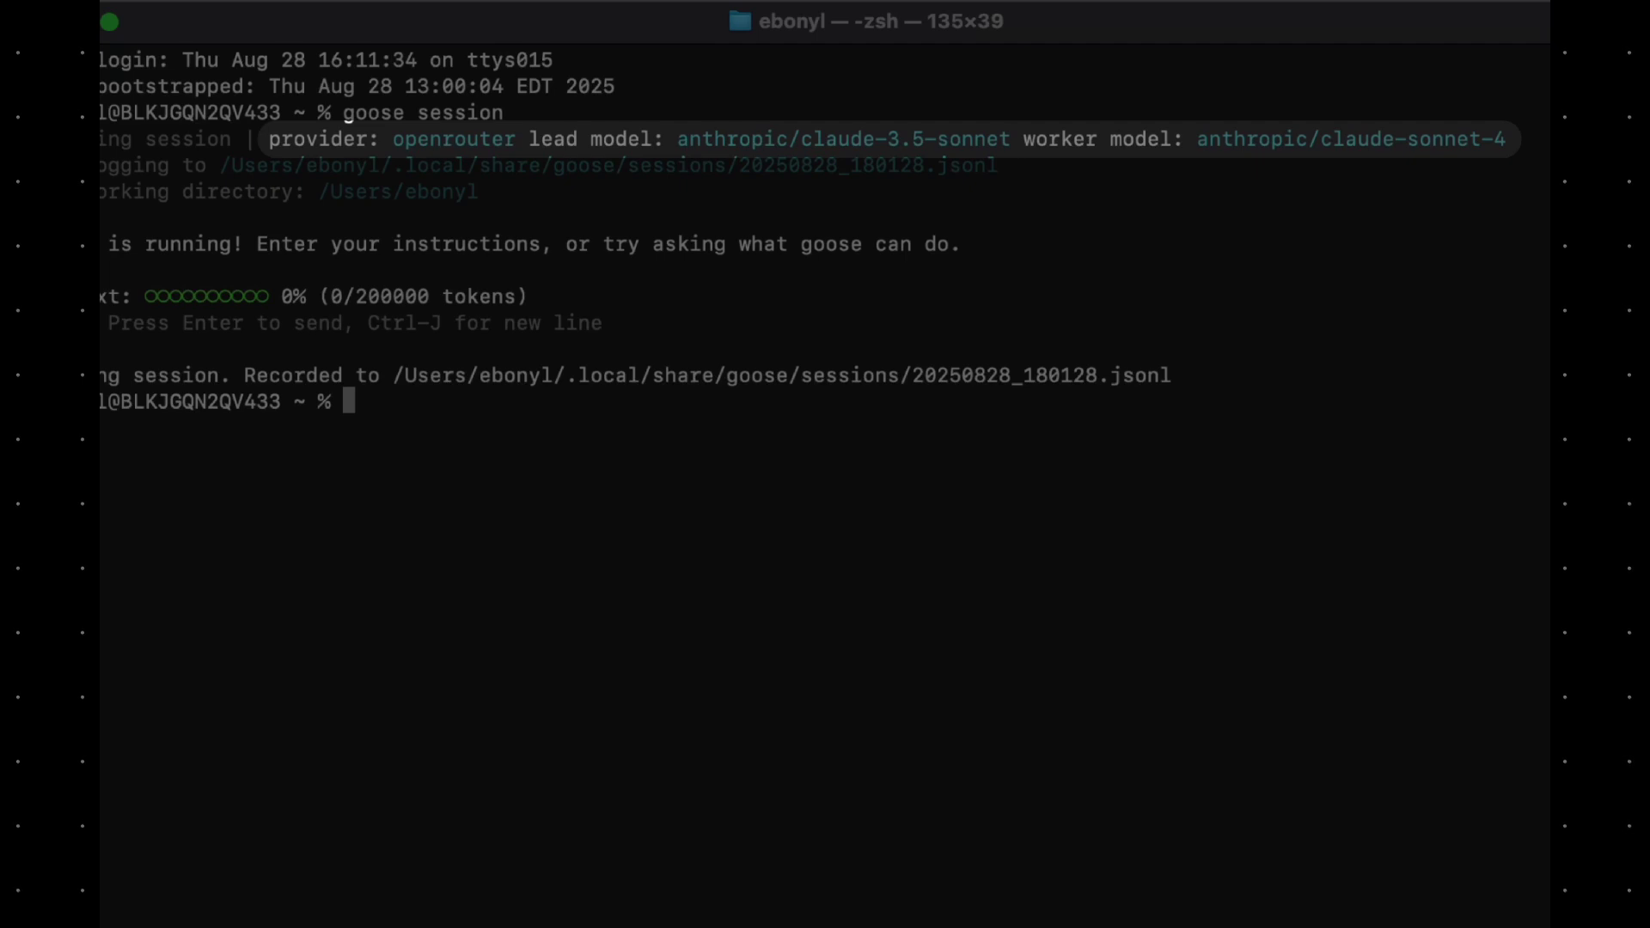
# Export GOOSE_LEAD_MODEL="gpt-4o" and start a new goose session
pyautogui.press('super+v')
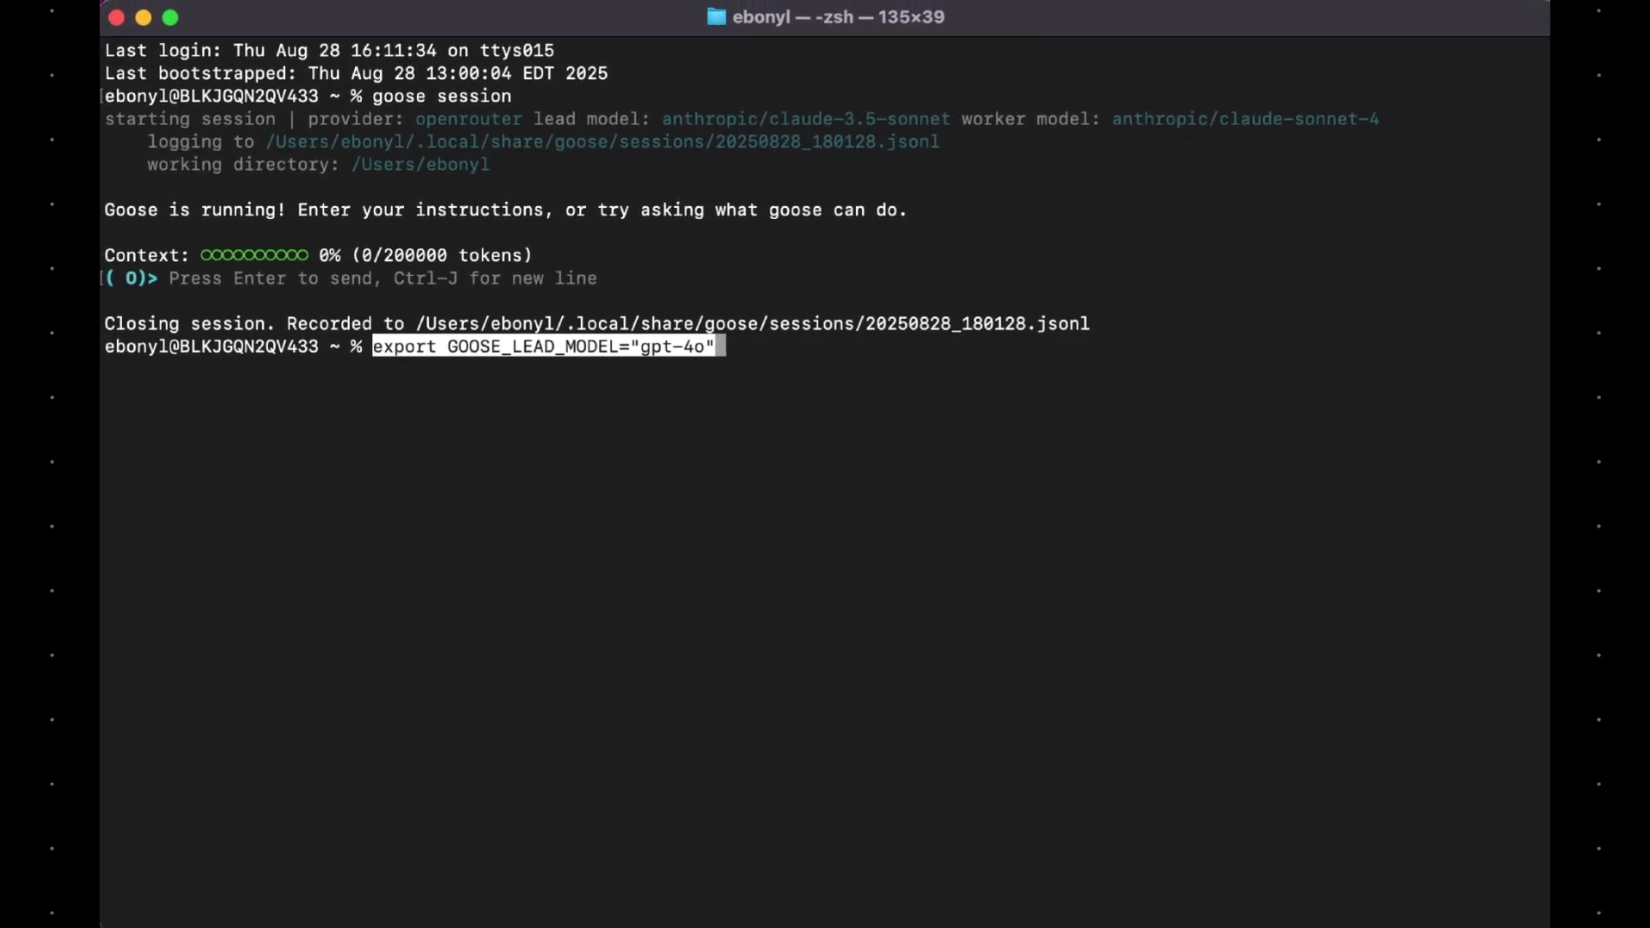
pyautogui.press('Return')
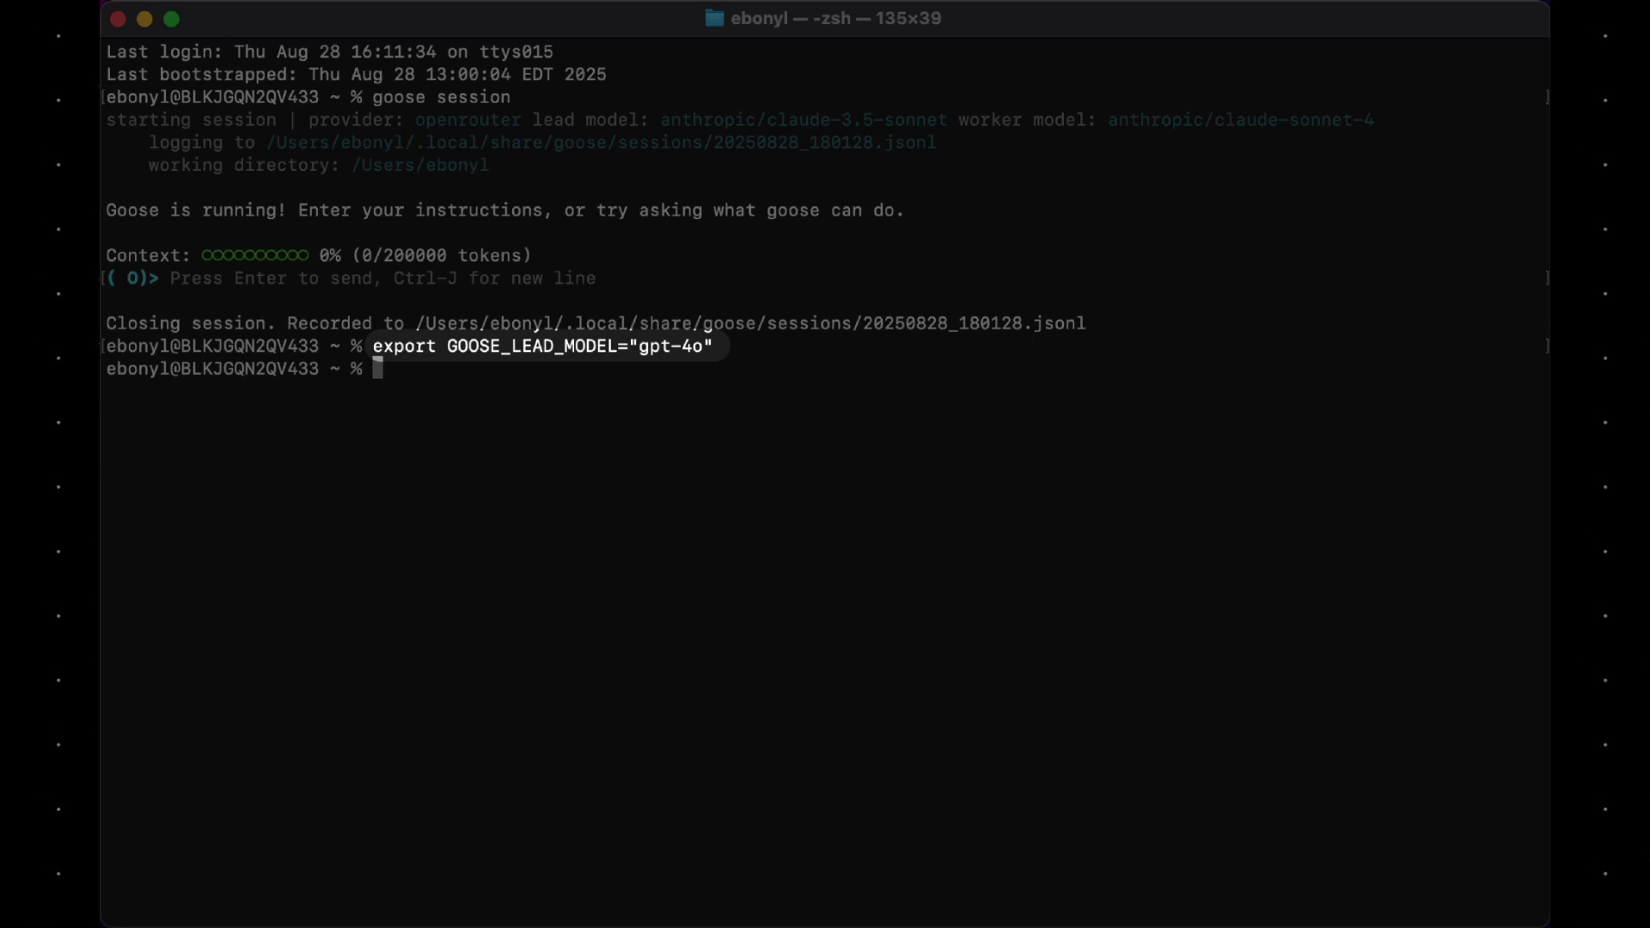
pyautogui.write('goose session')
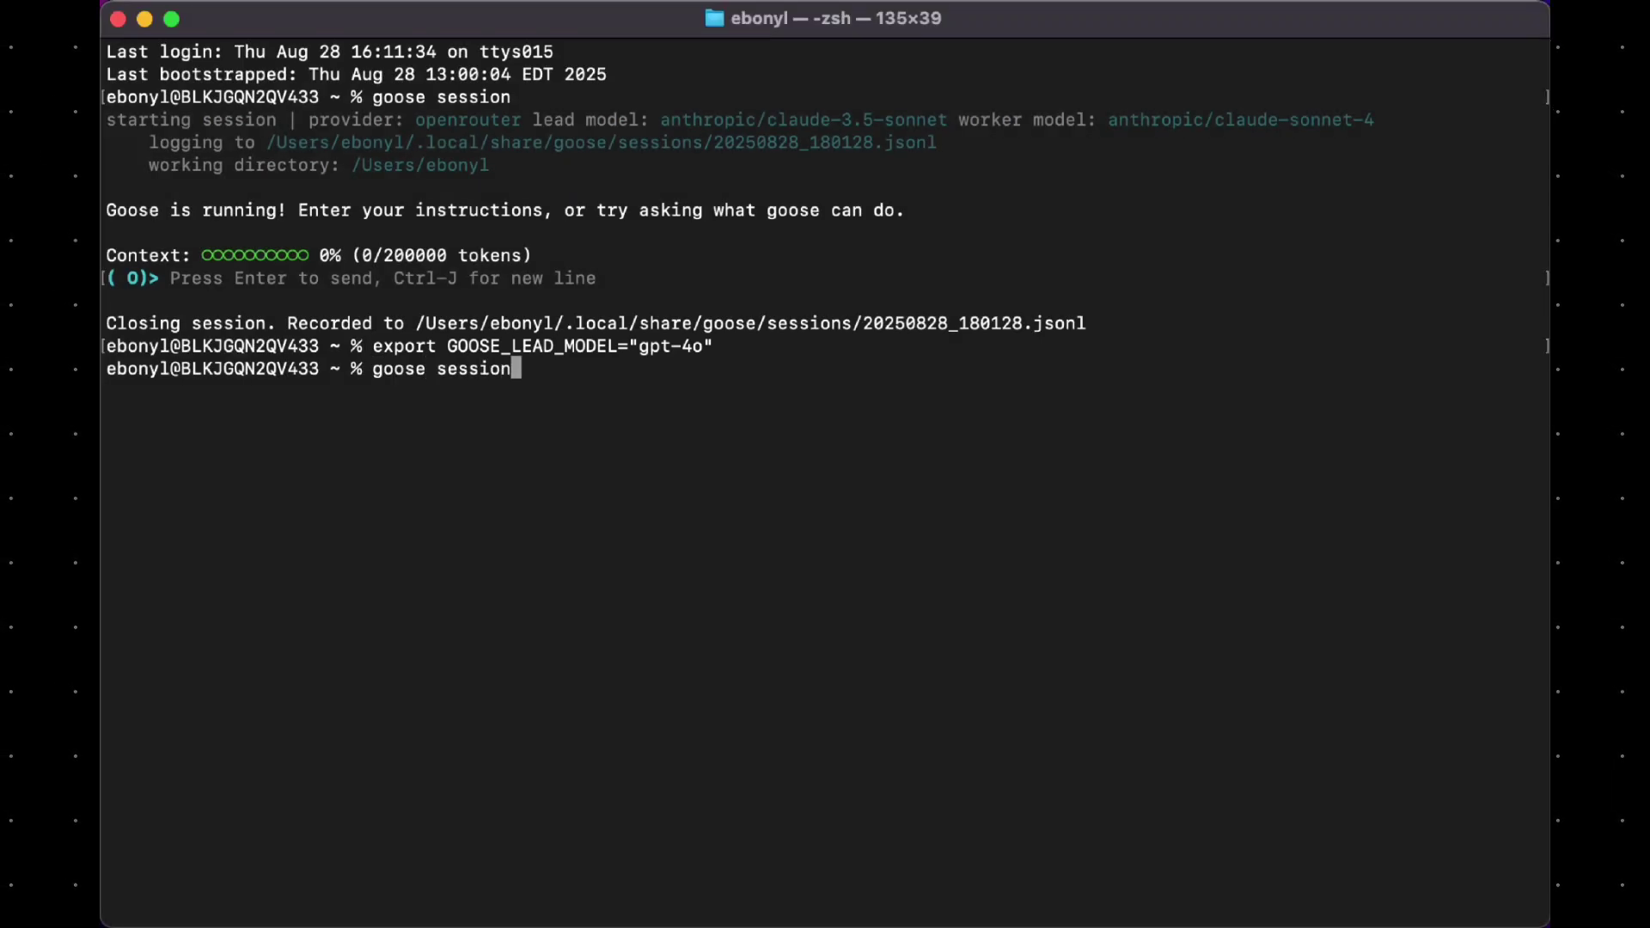
pyautogui.press('Return')
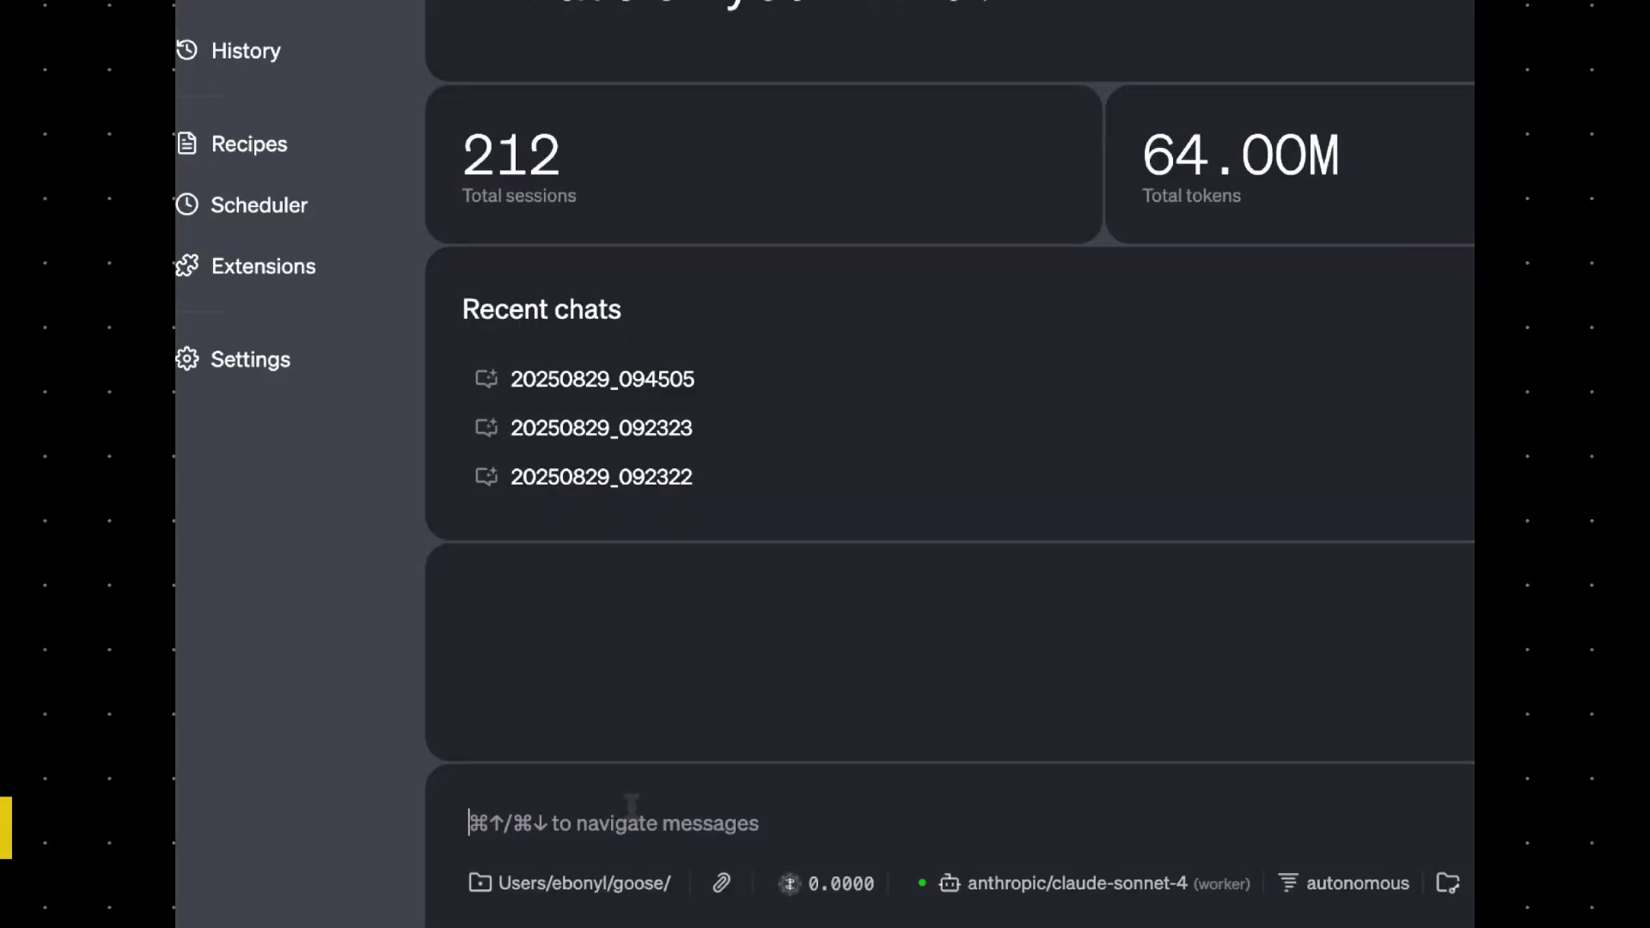
# Send the markdown-to-HTML converter request and review the generated md-convert.js and sample.md output
pyautogui.press('super+v')
pyautogui.press('Return')
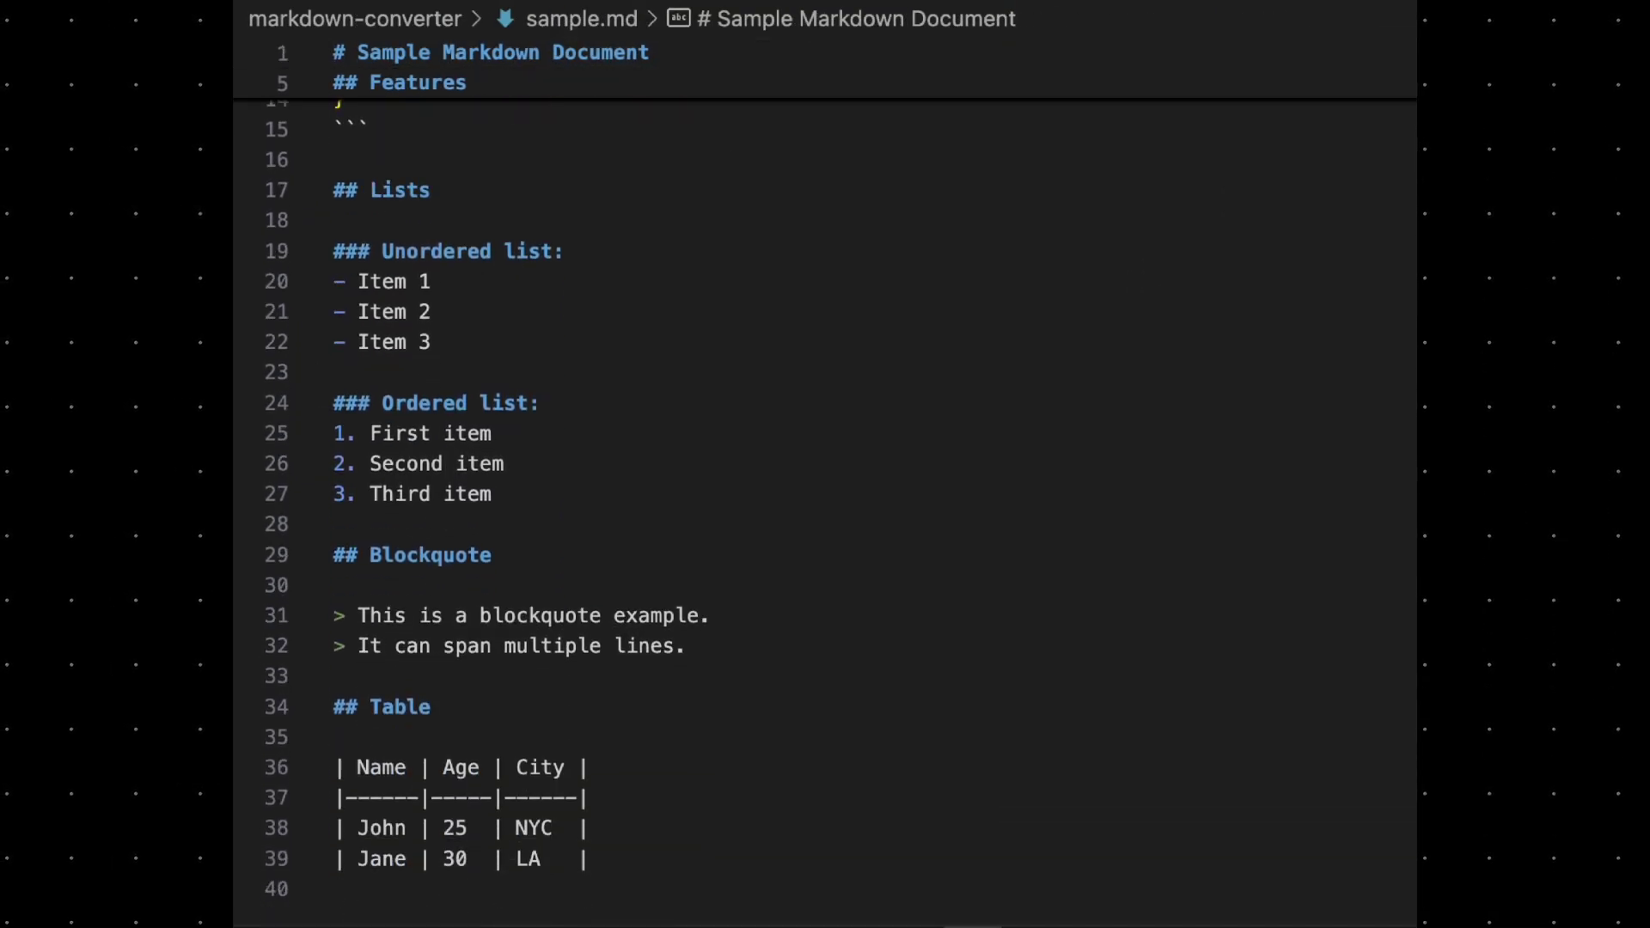
pyautogui.scroll(-5, 825, 498)
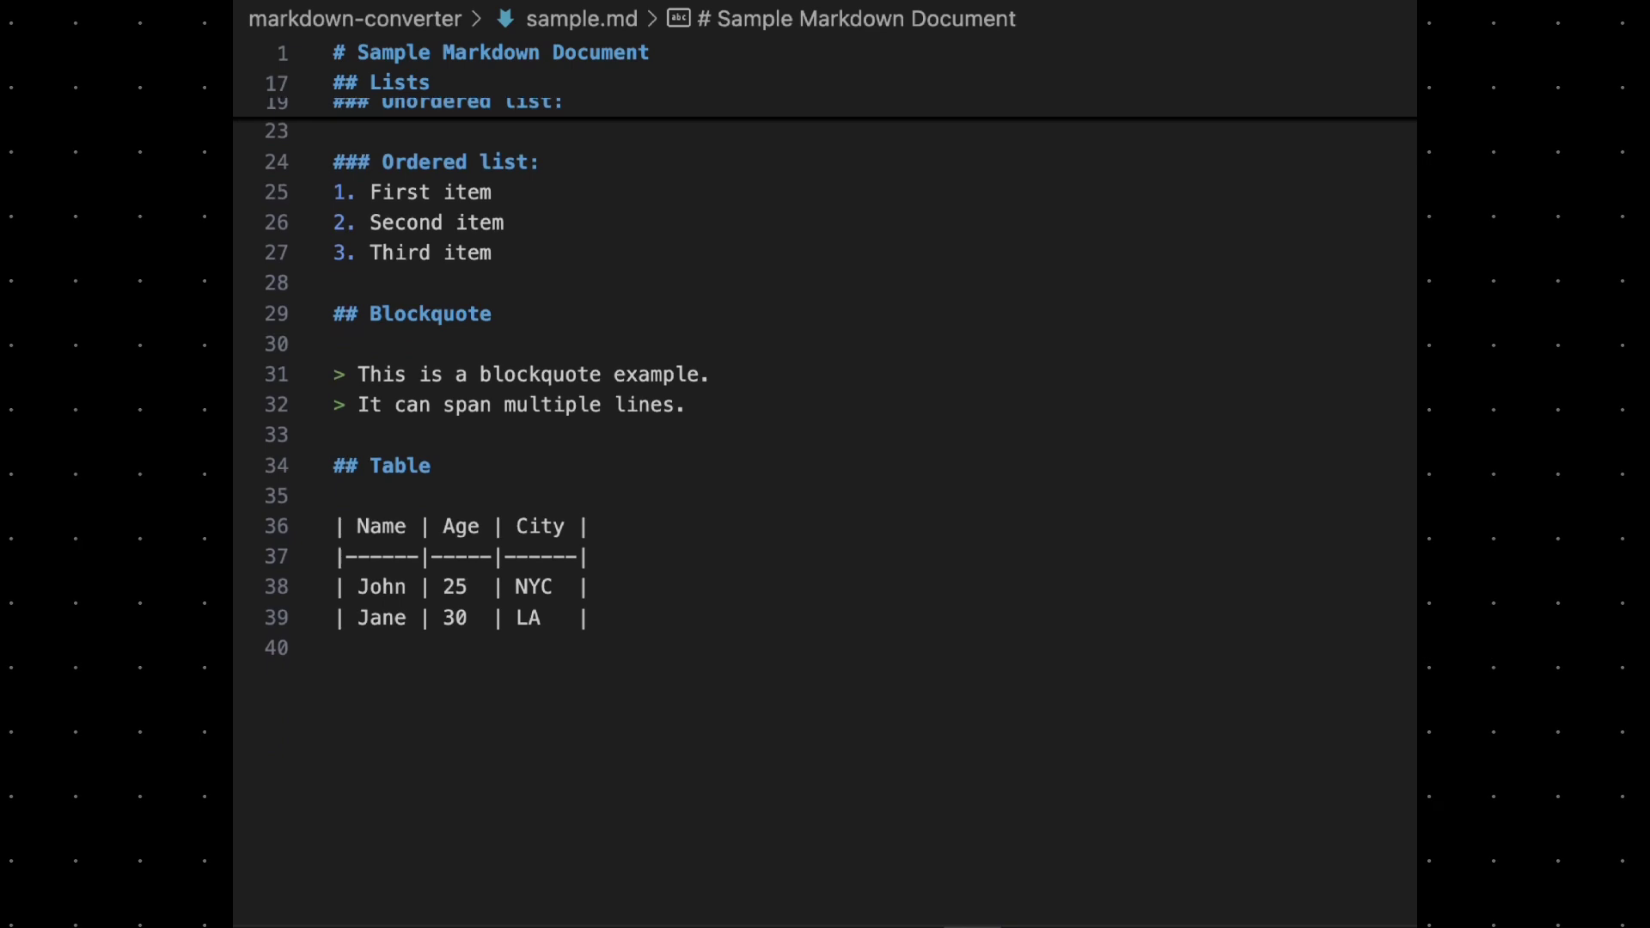
pyautogui.scroll(10, 825, 498)
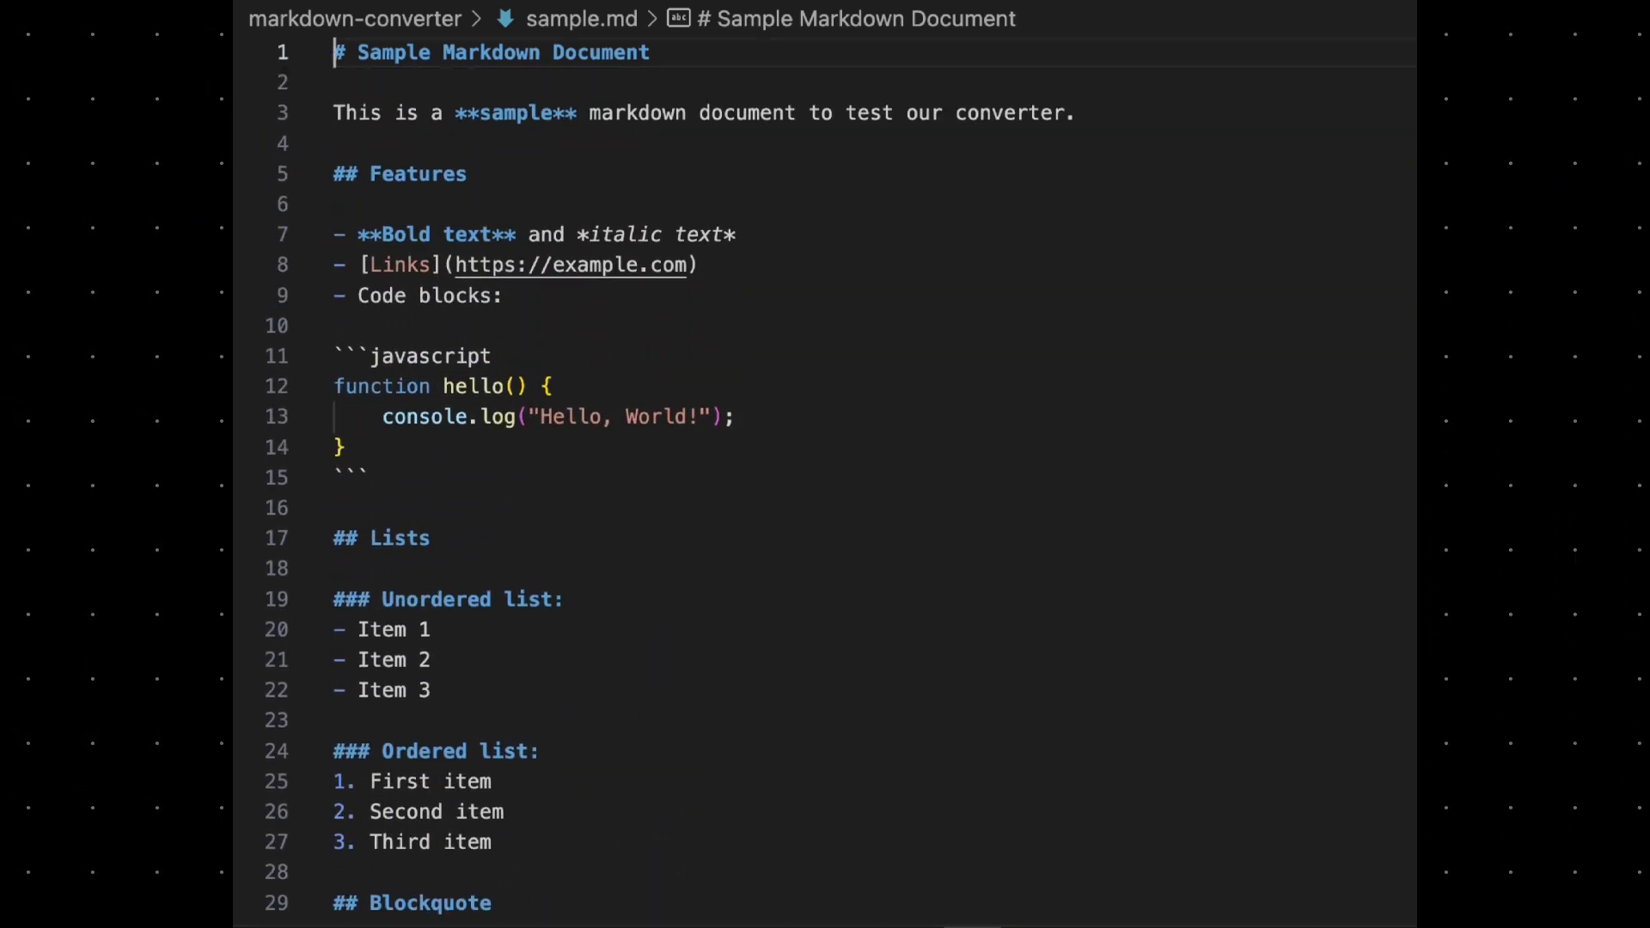
pyautogui.scroll(-10, 825, 499)
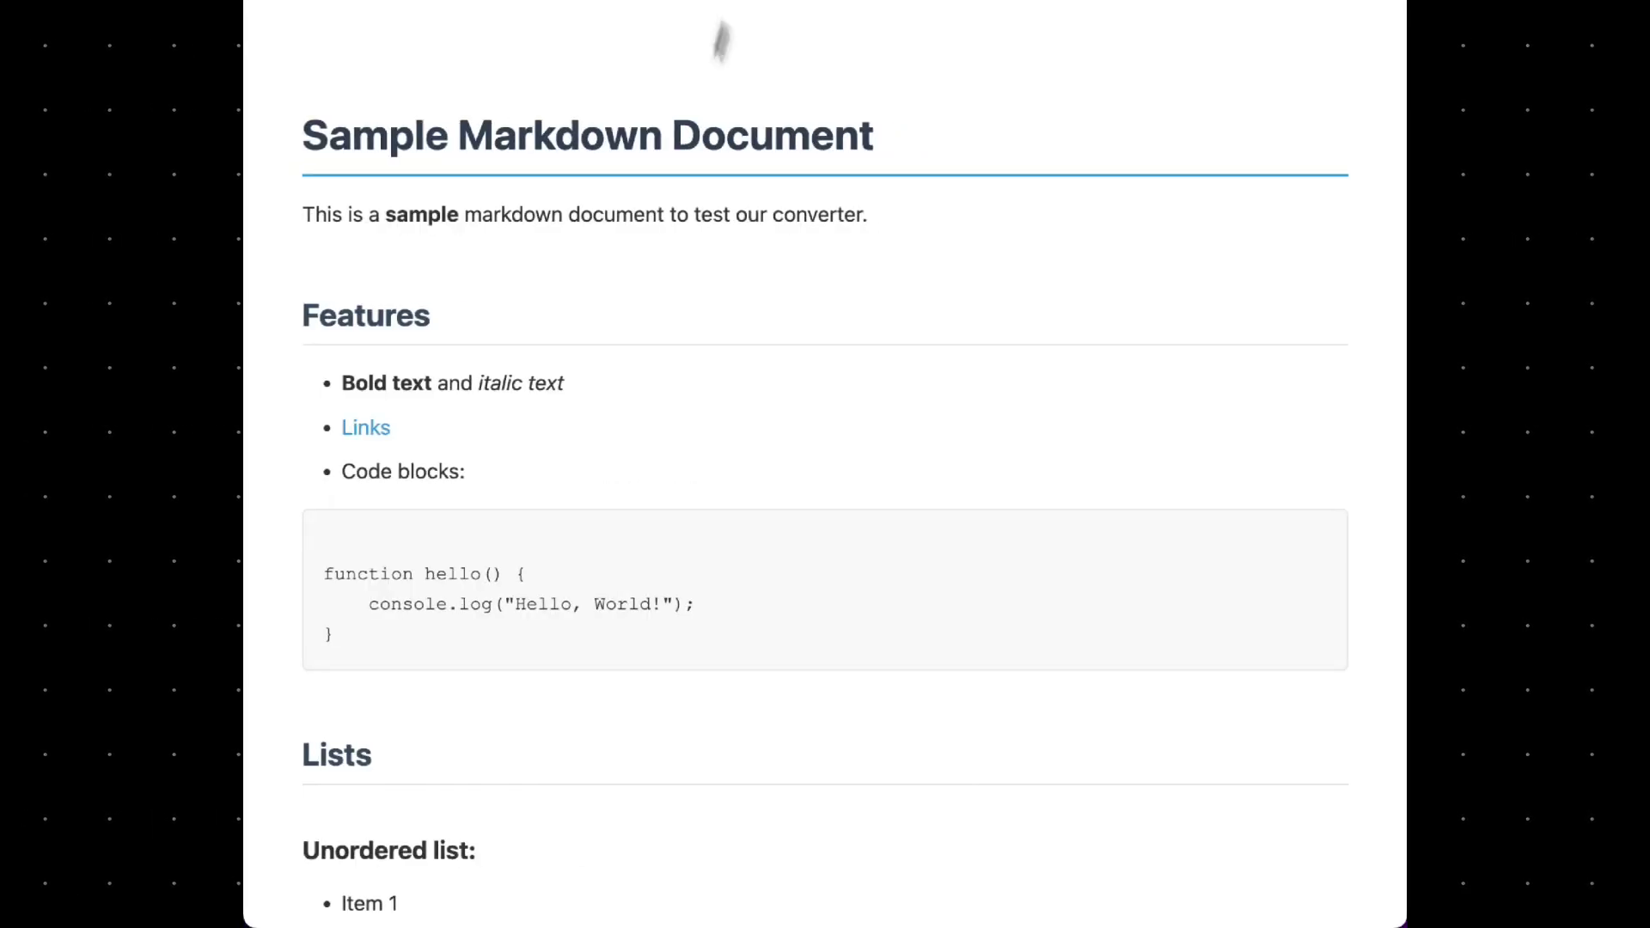
pyautogui.scroll(-3, 615, 689)
pyautogui.scroll(-6, 615, 695)
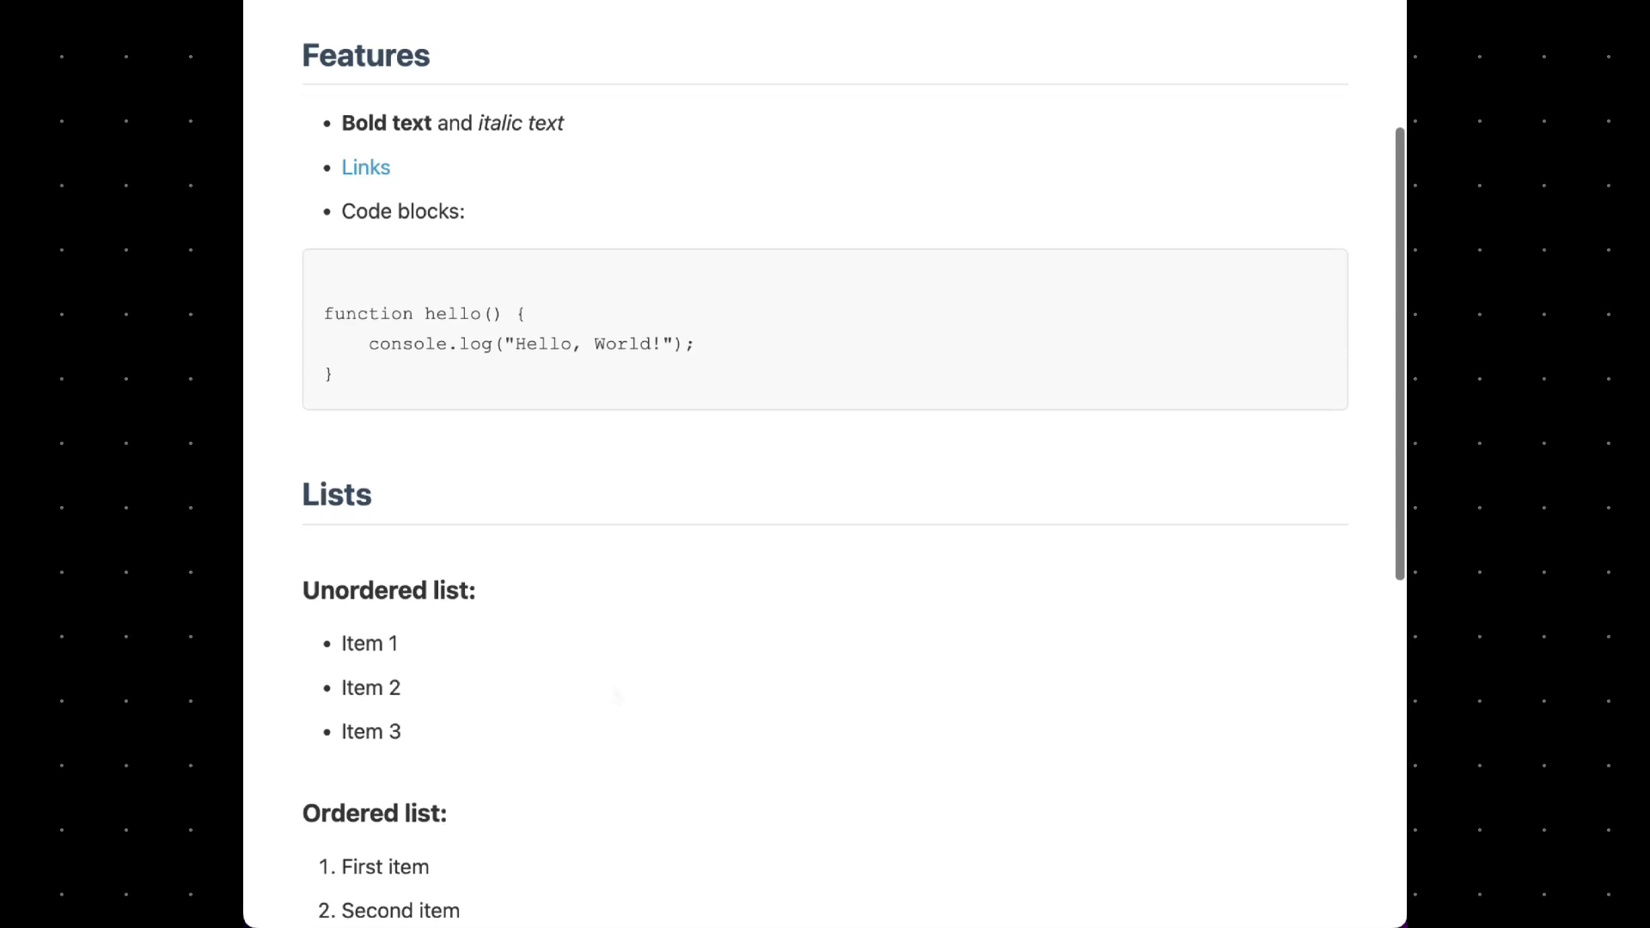
pyautogui.scroll(-5, 825, 482)
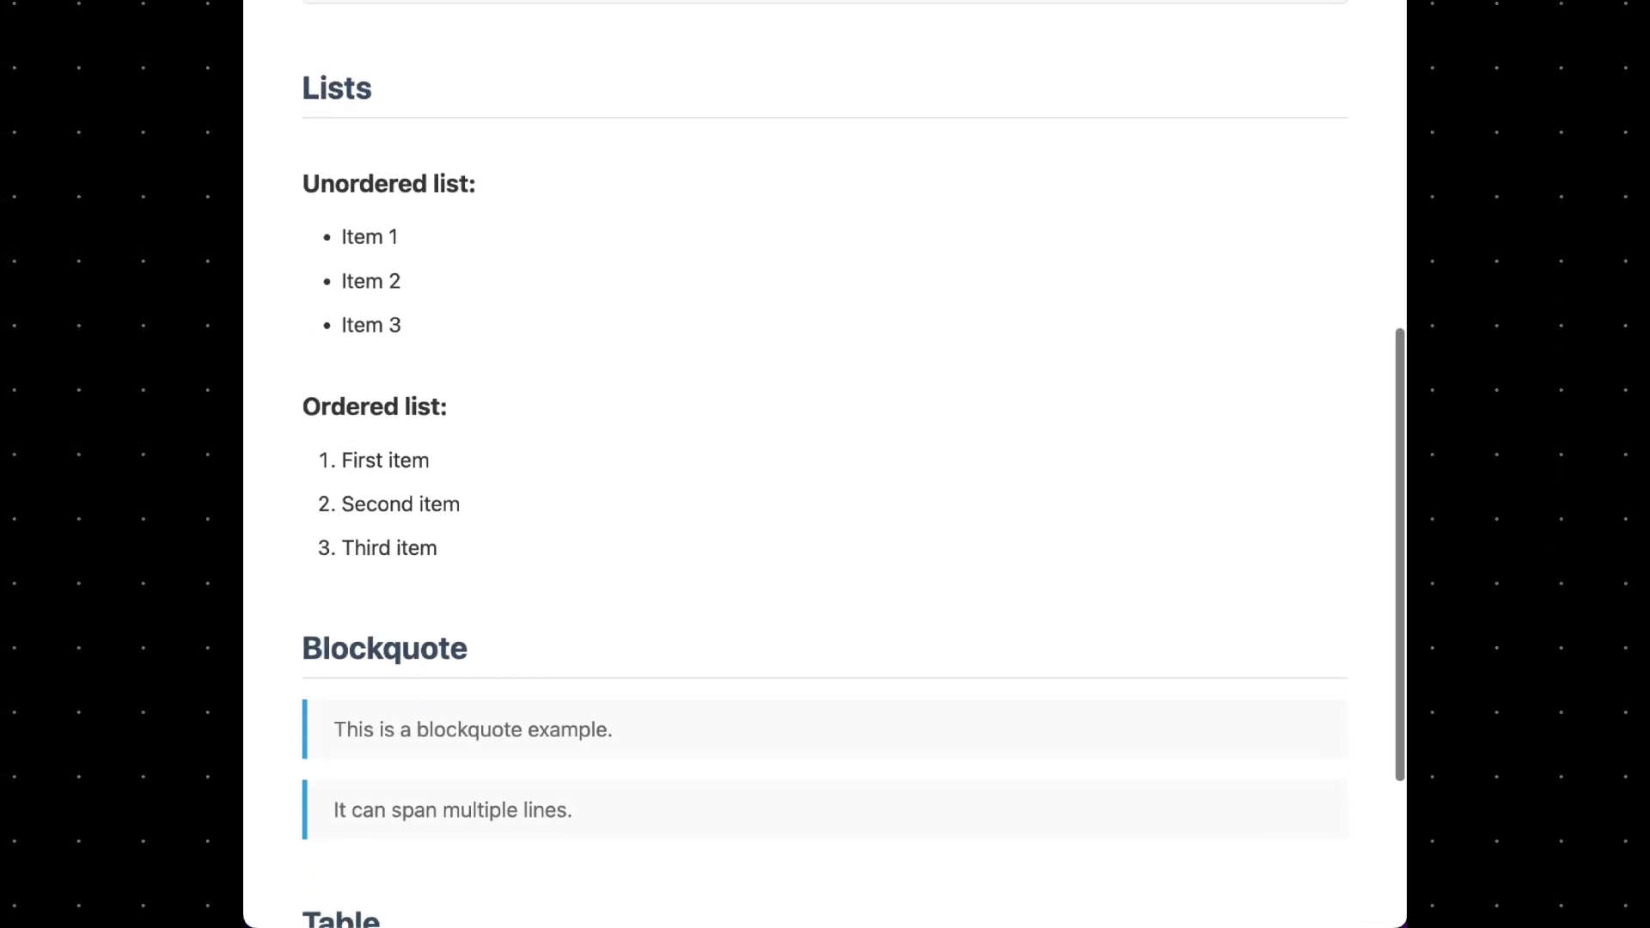
pyautogui.scroll(-2, 825, 482)
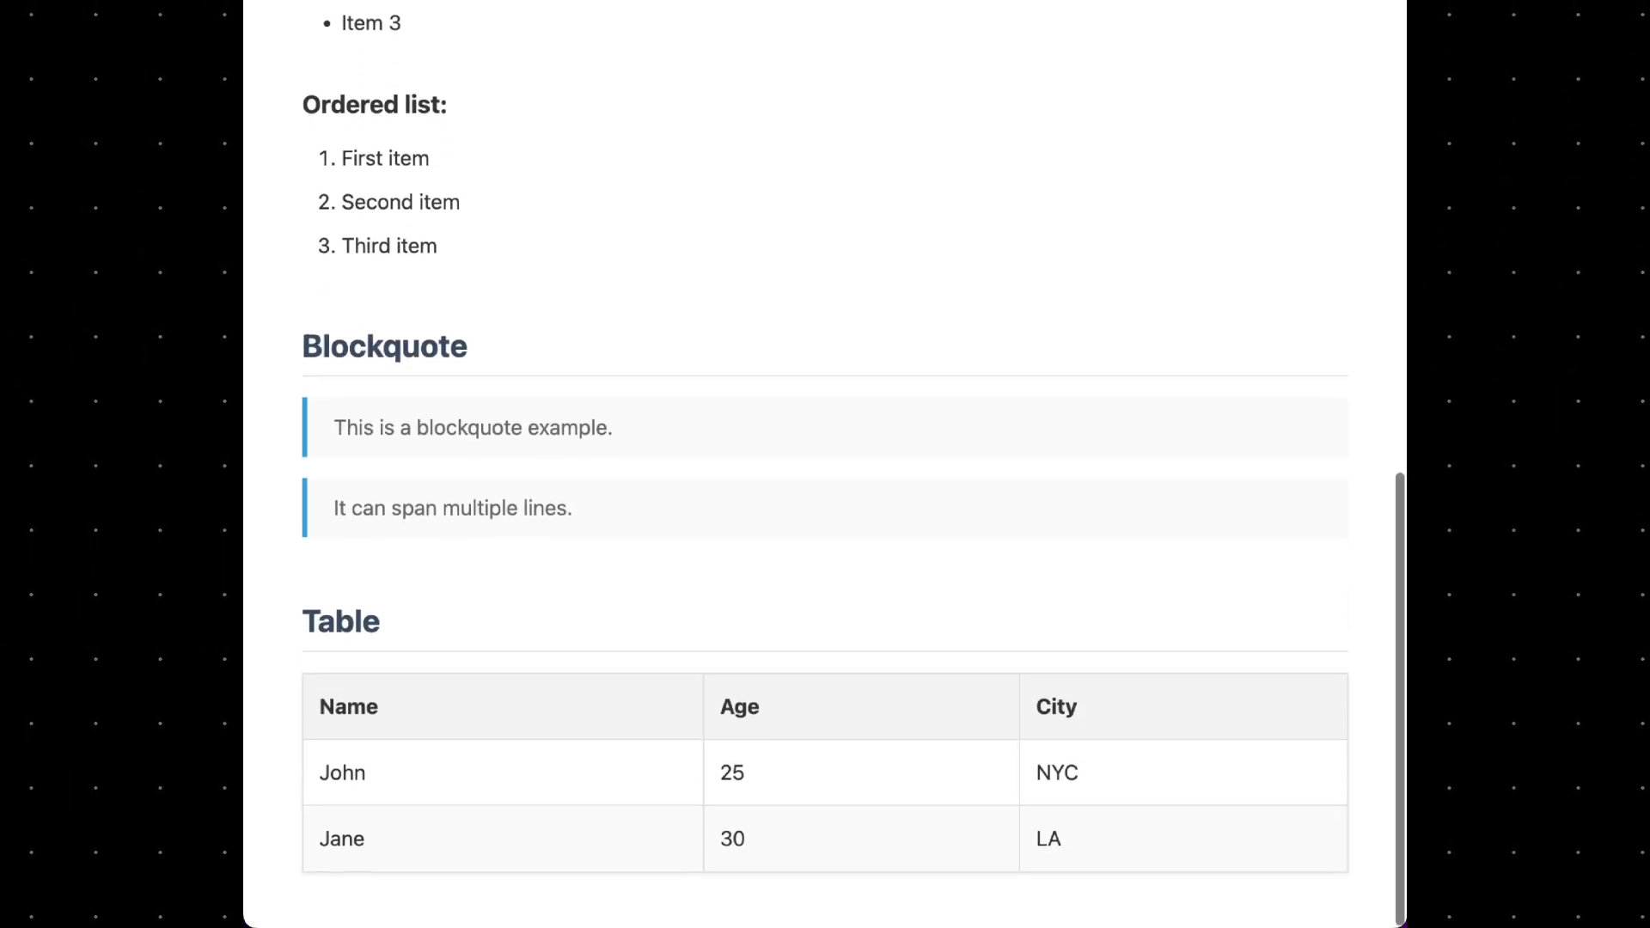
pyautogui.scroll(15, 825, 464)
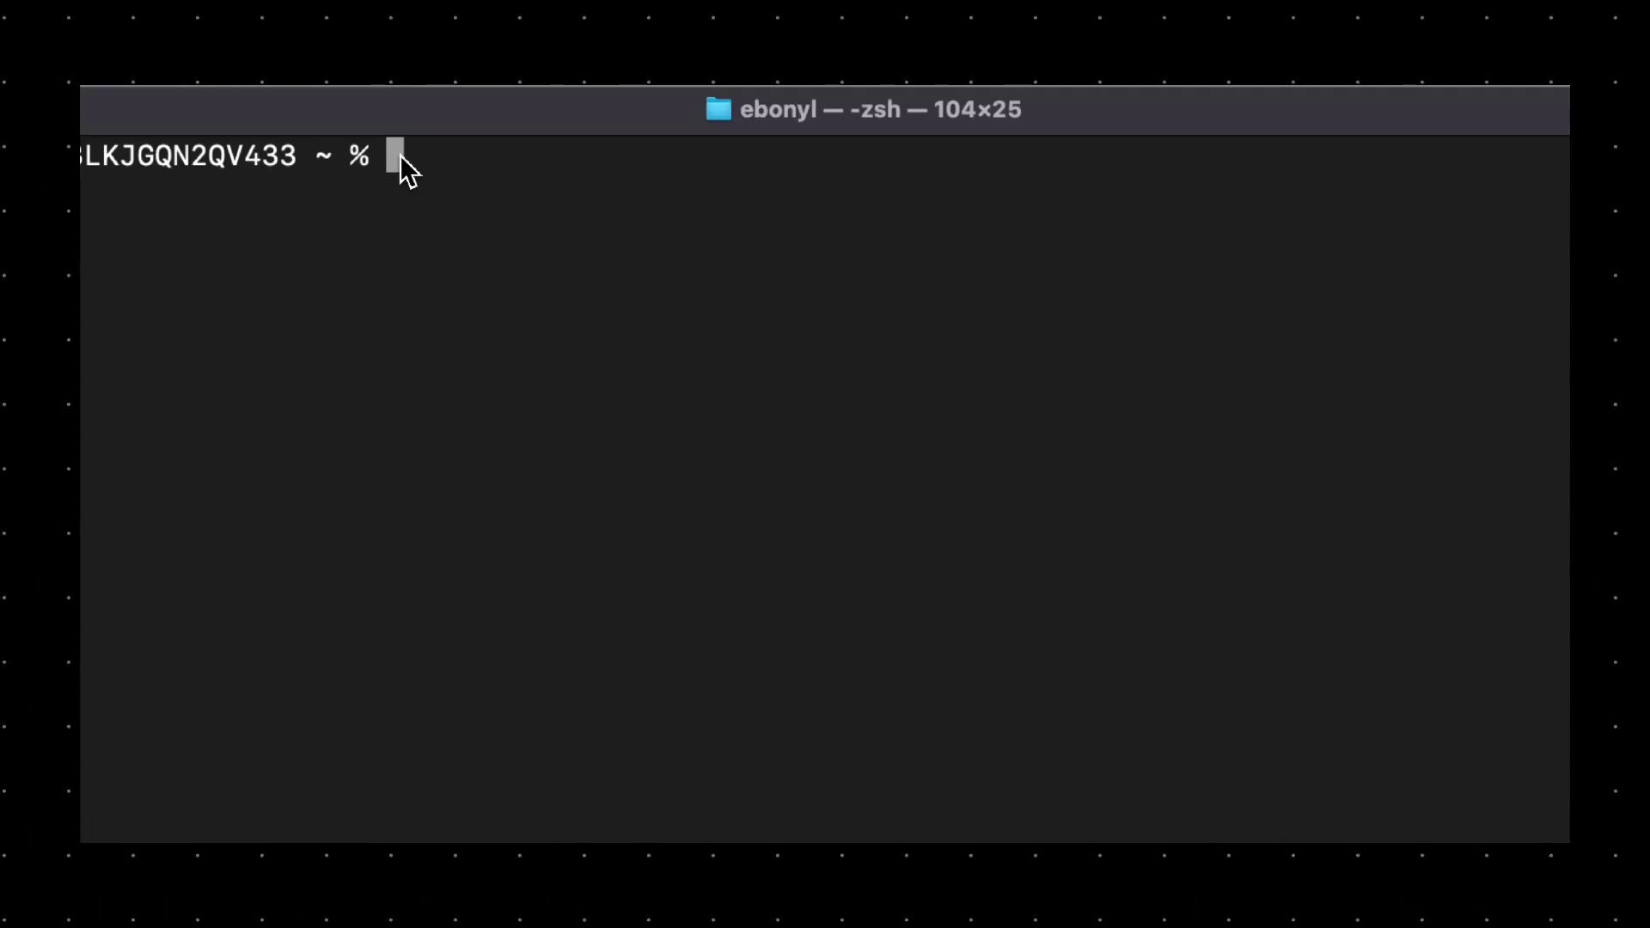
# Export RUST_LOG=goose::providers::lead_worker=info, then paste the GOOSE_LEAD_* provider and turn settings
pyautogui.write('export RUST_LOG=goose::providers::lead_worker=info')
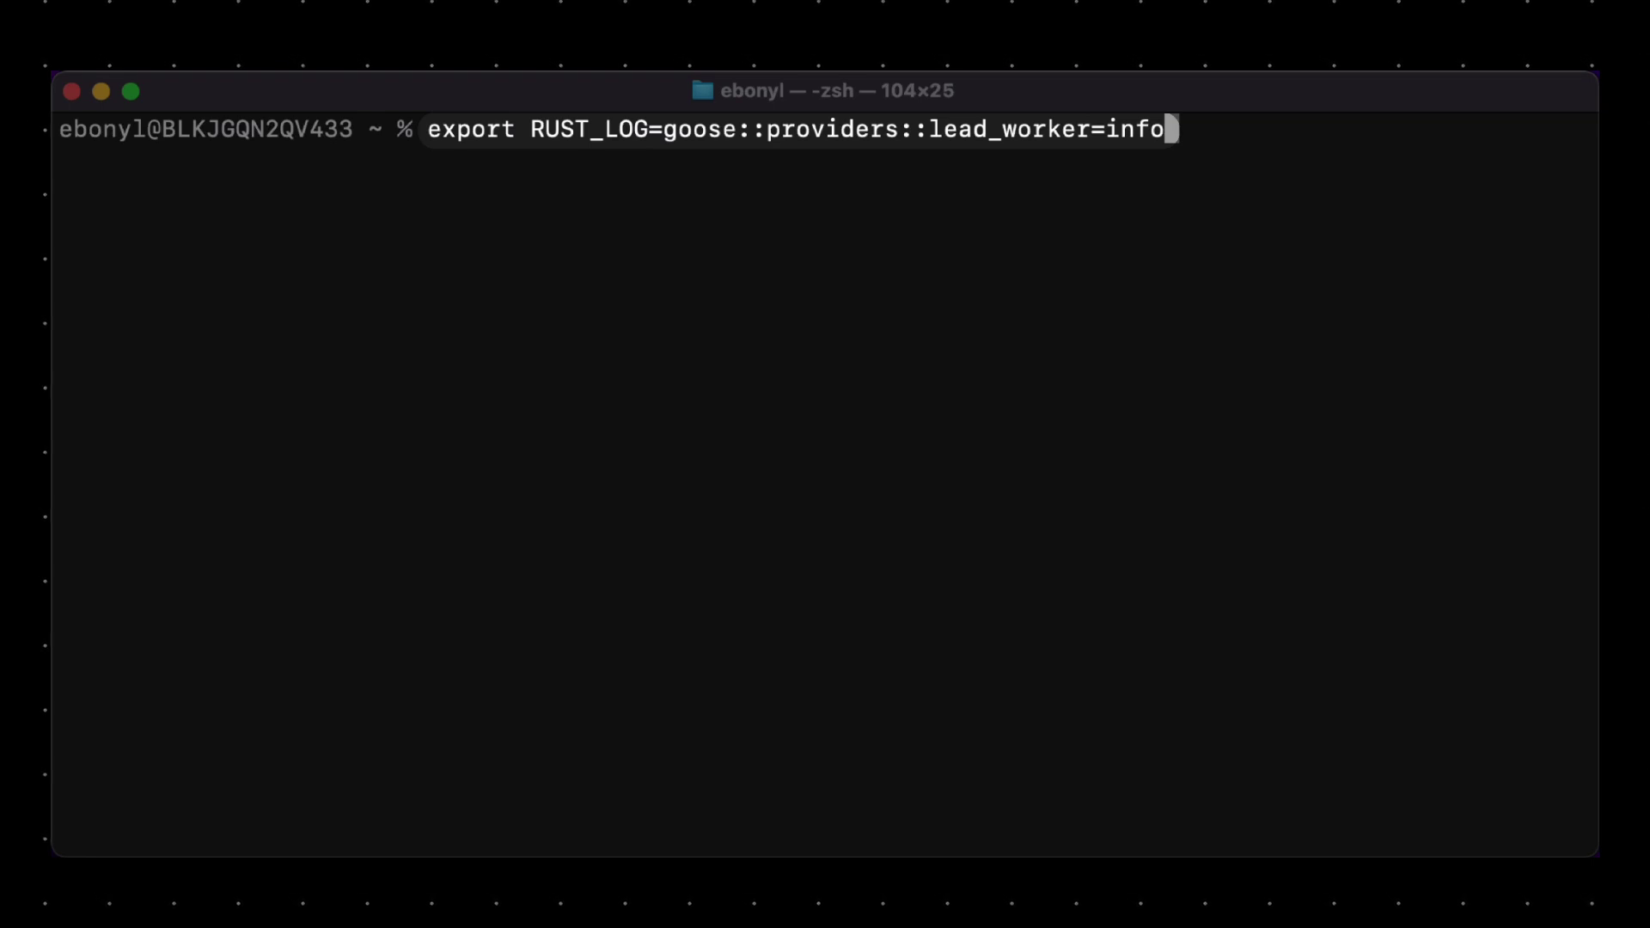
pyautogui.press('Return')
pyautogui.write('export GOOSE_LEAD_PROVIDER="anthropic"         # If different from the main provider export GOOSE_LEAD_TURNS=5                      # Use lead model for first 5 turns export GOOSE_LEAD_FAILURE_THRESHOLD=3          # Switch back to lead after 3 failures export GOOSE_LEAD_FALLBACK_TURNS=2             # Use lead model for 2 turns before retrying worker')
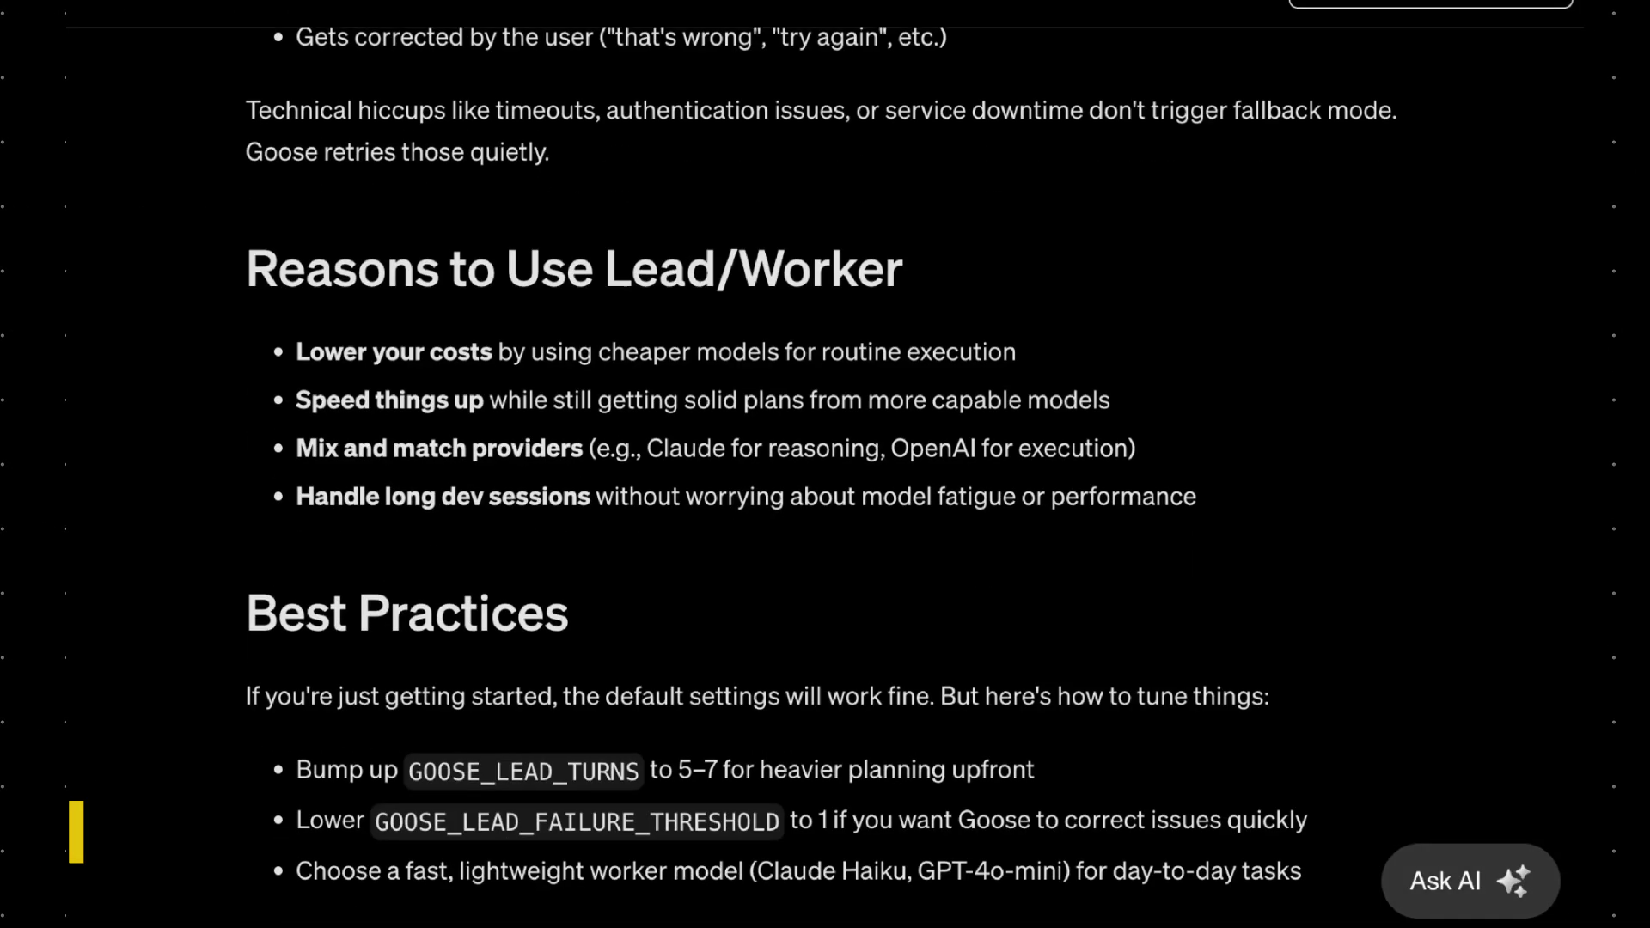
# Scroll down to Best Practices, showing the GOOSE_LEAD_TURNS 5–7 and RUST_LOG debugging advice
pyautogui.scroll(-5, 825, 464)
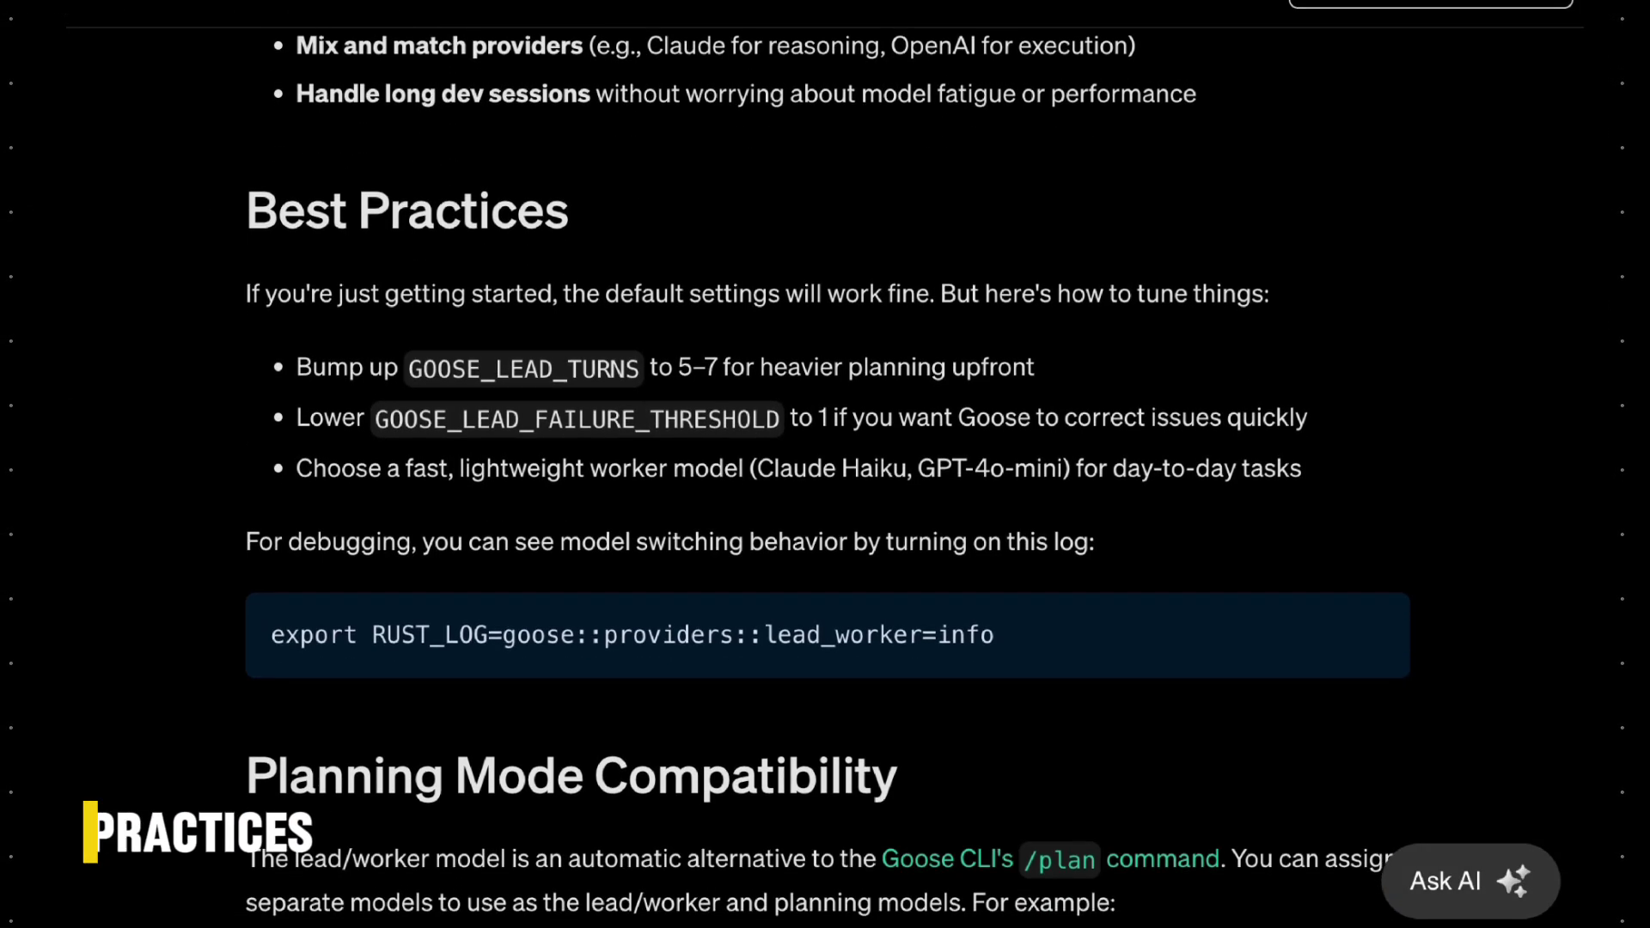